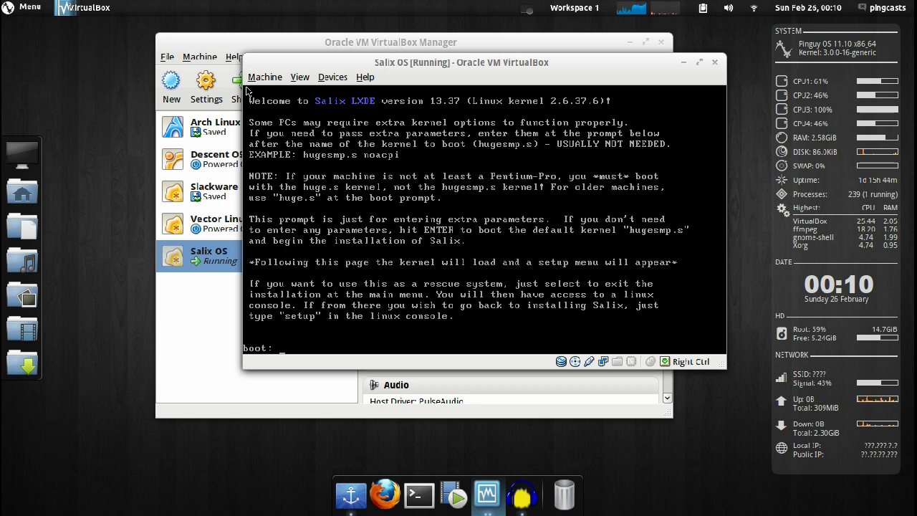
Move the VM window aside and boot the default hugesmp.s installer kernel from the boot: prompt.
{"action": "left_click_drag", "start_coordinate": [306, 63], "coordinate": [296, 60]}
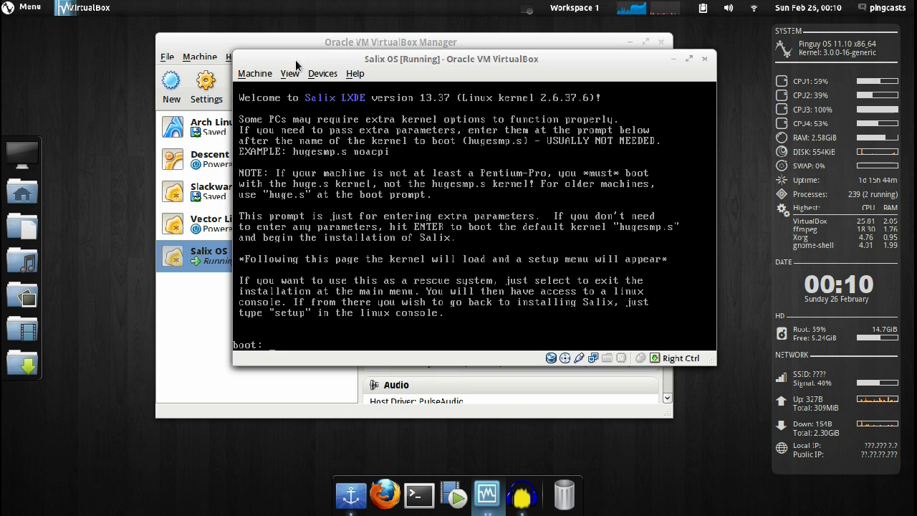
{"action": "key", "text": "Return"}
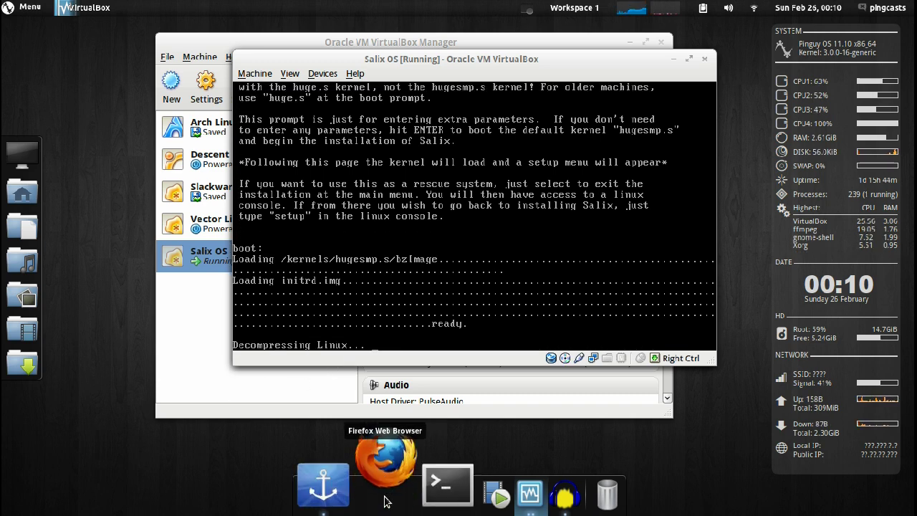
Search the web for 'salix os' in Firefox and open the official Salix OS site.
{"action": "left_click", "coordinate": [413, 481]}
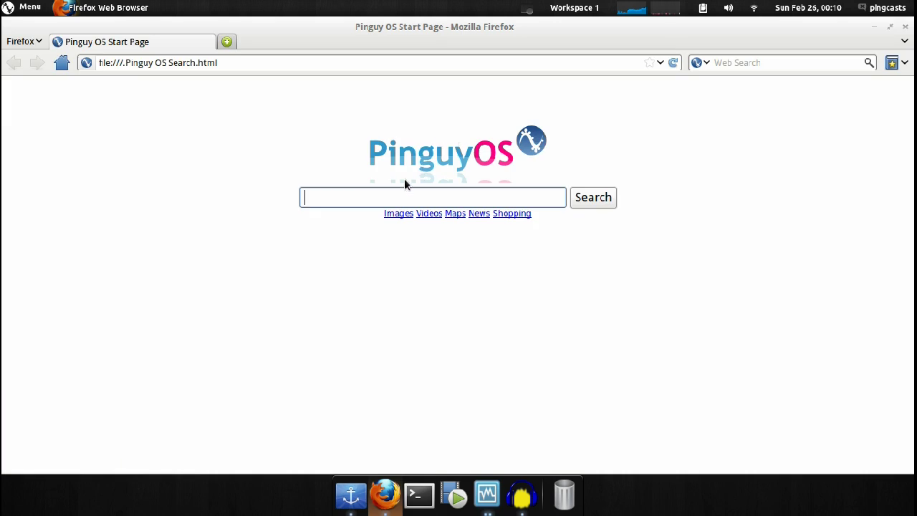
{"action": "type", "text": "salix os"}
{"action": "key", "text": "Return"}
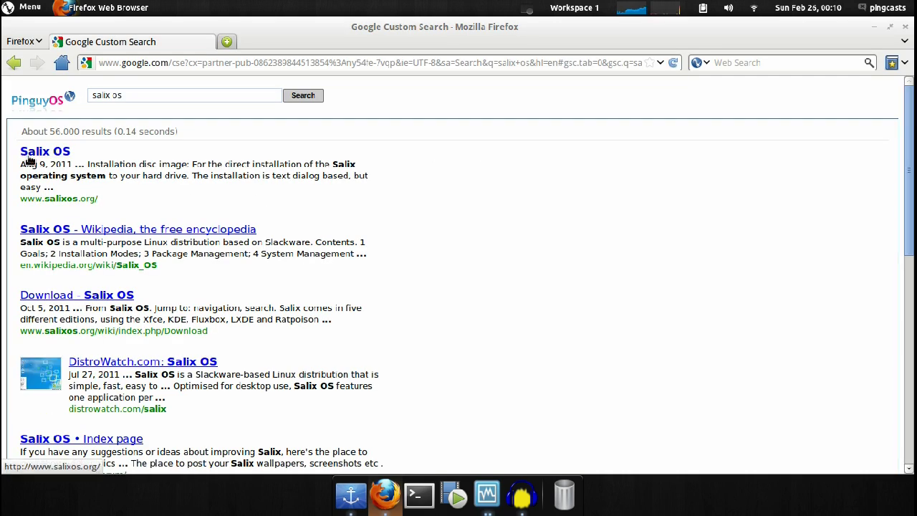
{"action": "left_click", "coordinate": [27, 156]}
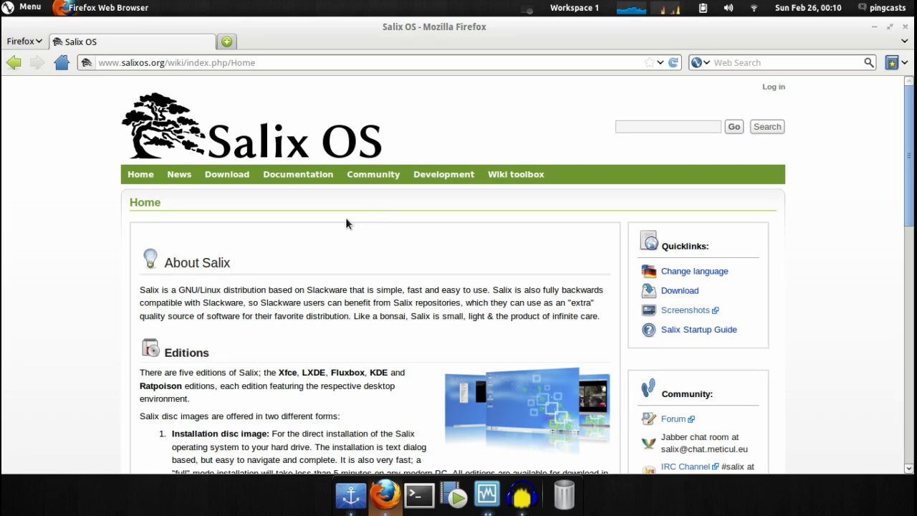
Go to the Salix Download page and browse the available editions.
{"action": "left_click", "coordinate": [212, 179]}
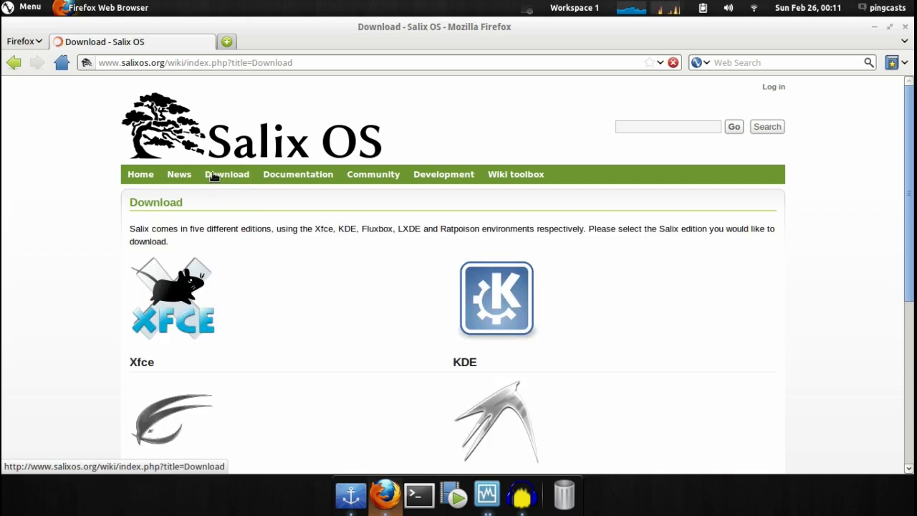
{"action": "scroll", "coordinate": [234, 361], "scroll_direction": "down", "scroll_amount": 3}
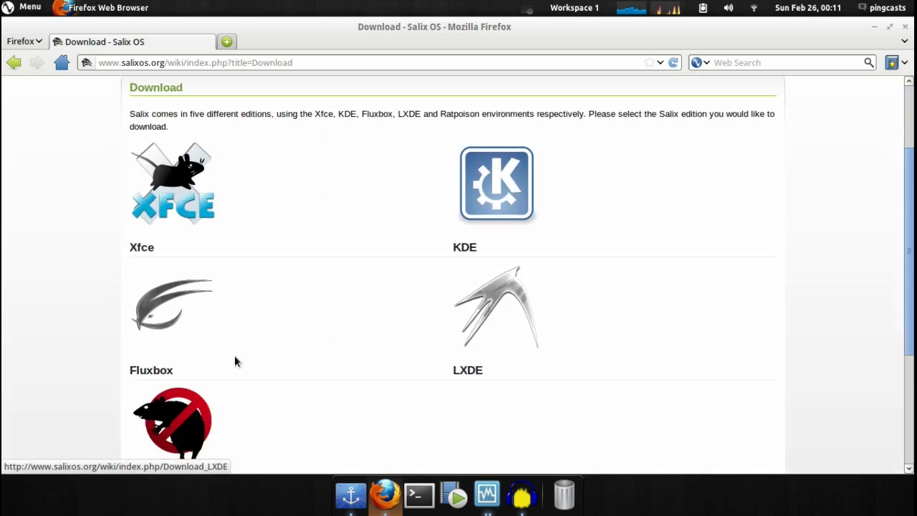
{"action": "scroll", "coordinate": [458, 294], "scroll_direction": "down", "scroll_amount": 3}
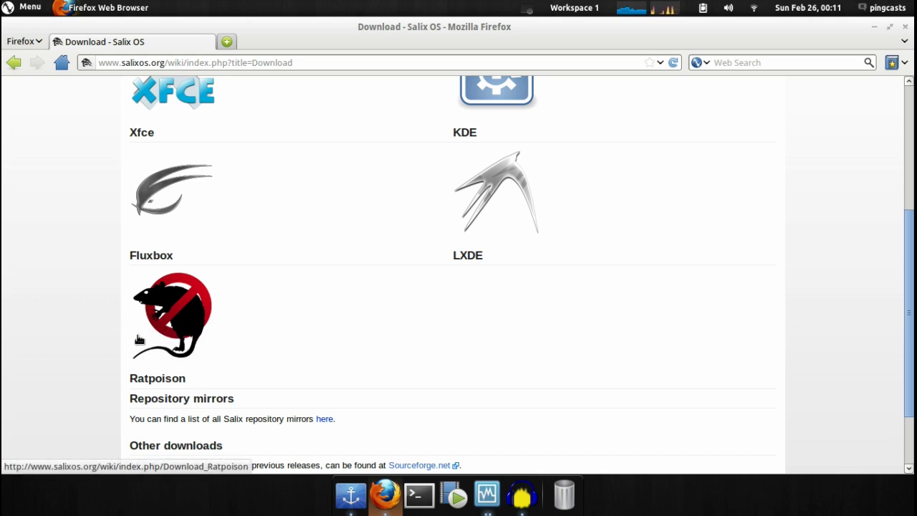
{"action": "scroll", "coordinate": [185, 342], "scroll_direction": "up", "scroll_amount": 4}
{"action": "scroll", "coordinate": [184, 342], "scroll_direction": "up", "scroll_amount": 2}
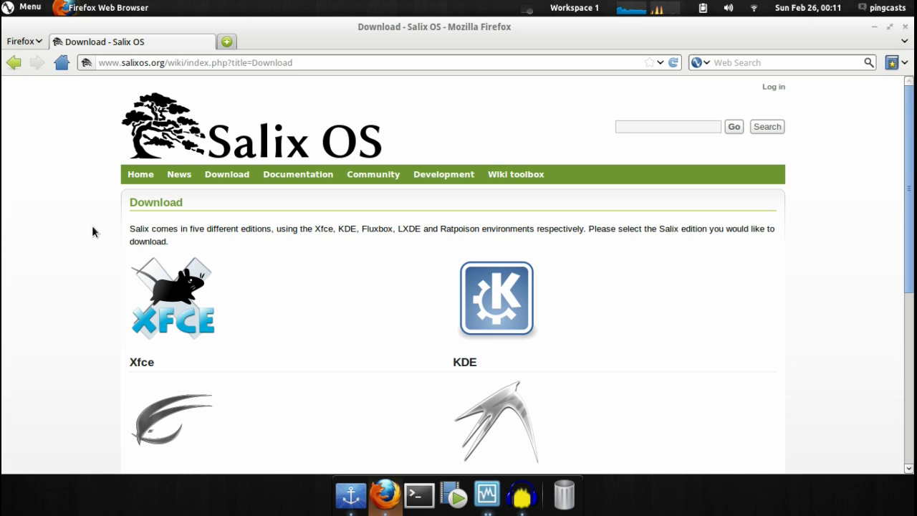
{"action": "mouse_move", "coordinate": [177, 180]}
{"action": "scroll", "coordinate": [86, 310], "scroll_direction": "down", "scroll_amount": 8}
{"action": "scroll", "coordinate": [74, 299], "scroll_direction": "up", "scroll_amount": 2}
{"action": "scroll", "coordinate": [79, 293], "scroll_direction": "up", "scroll_amount": 4}
{"action": "scroll", "coordinate": [86, 291], "scroll_direction": "down", "scroll_amount": 5}
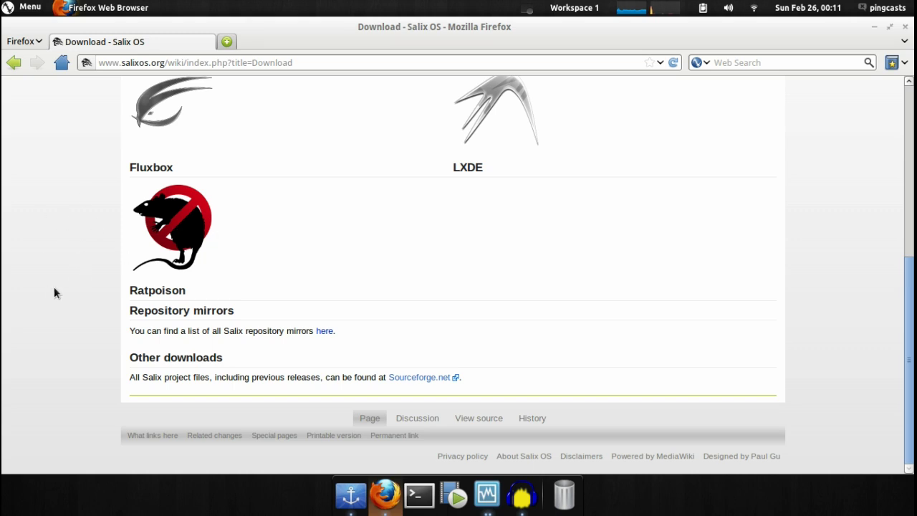
{"action": "scroll", "coordinate": [54, 290], "scroll_direction": "up", "scroll_amount": 5}
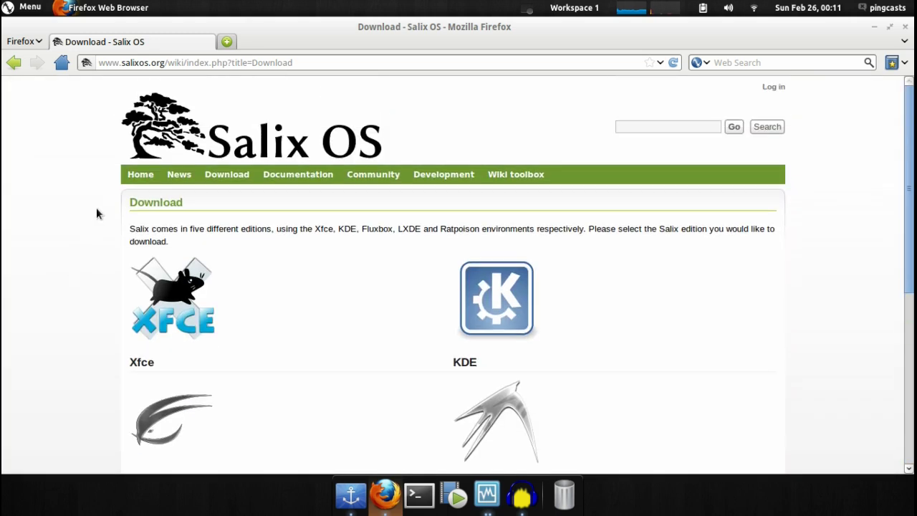
Return to the Salix wiki Home page and skim its overview before switching back to the VM.
{"action": "left_click", "coordinate": [136, 180]}
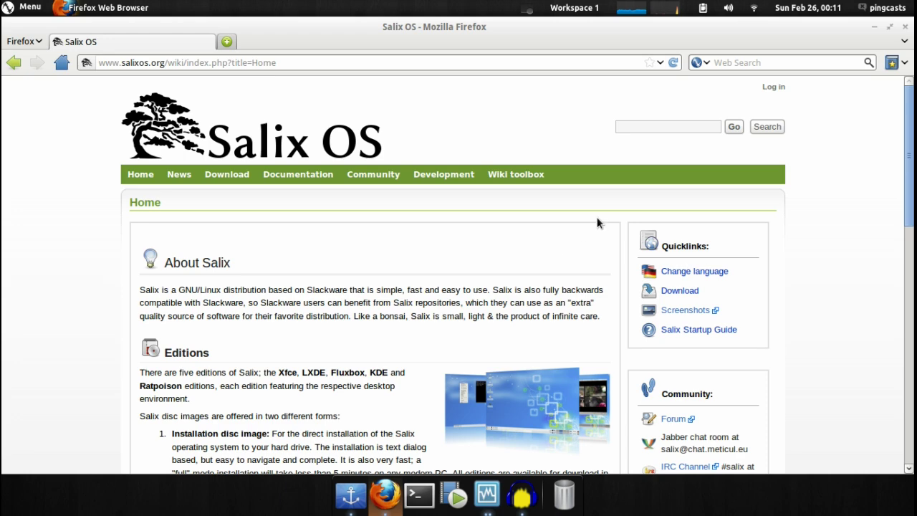
{"action": "scroll", "coordinate": [500, 210], "scroll_direction": "down", "scroll_amount": 5}
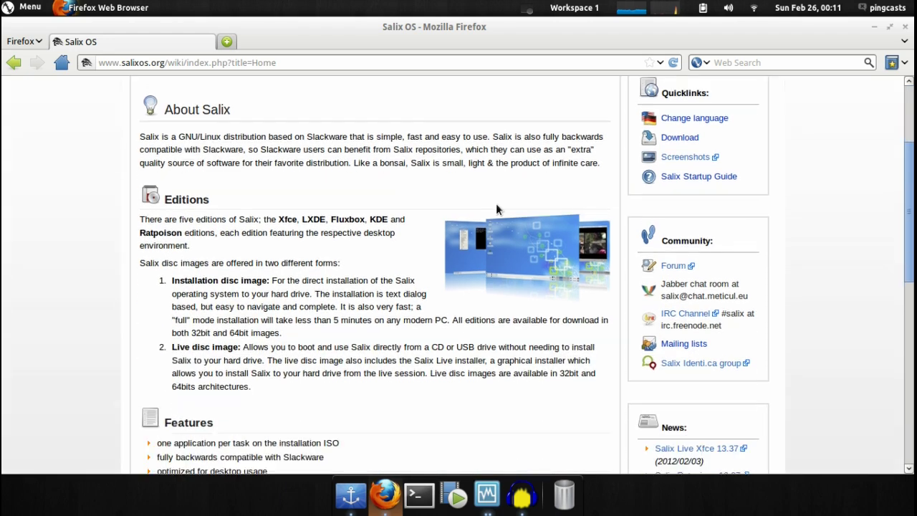
{"action": "scroll", "coordinate": [491, 204], "scroll_direction": "down", "scroll_amount": 2}
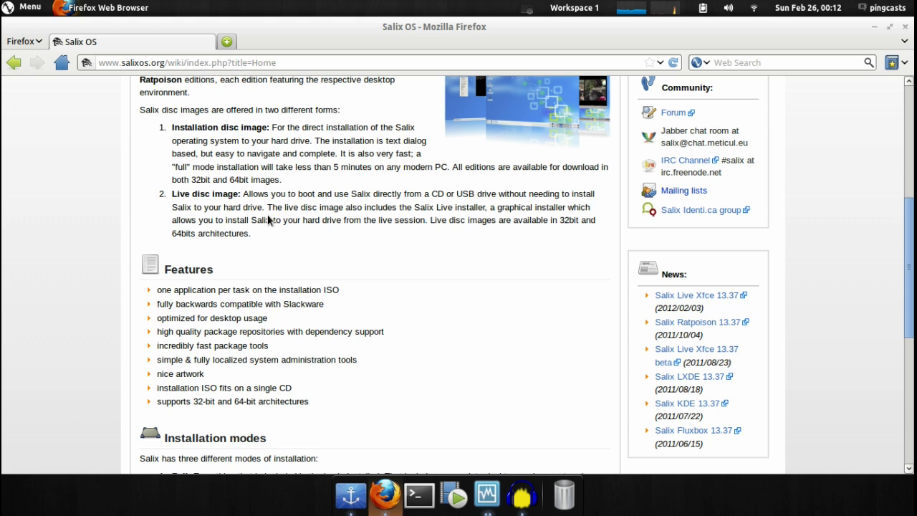
{"action": "left_click", "coordinate": [486, 491]}
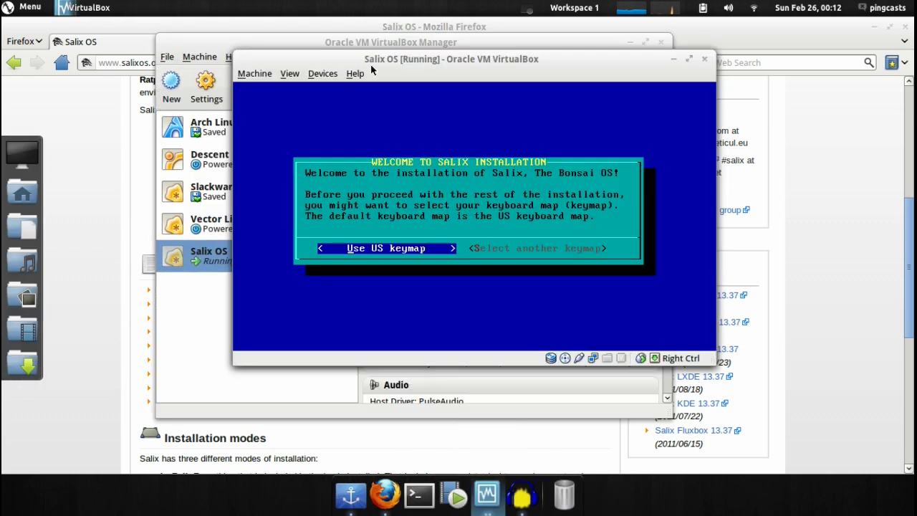
Keep the US keymap and AUTOINSTALL onto sda, dedicating the whole disk to Salix.
{"action": "left_click_drag", "start_coordinate": [437, 59], "coordinate": [421, 60]}
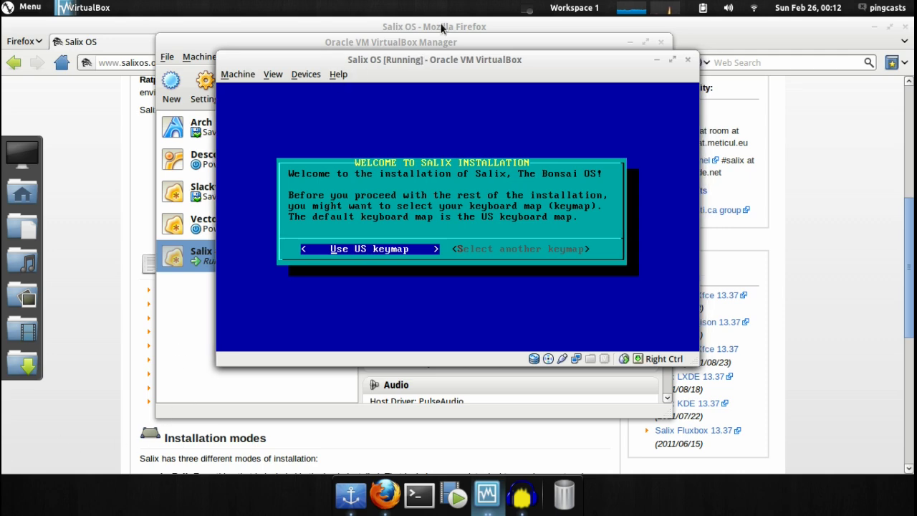
{"action": "key", "text": "Return"}
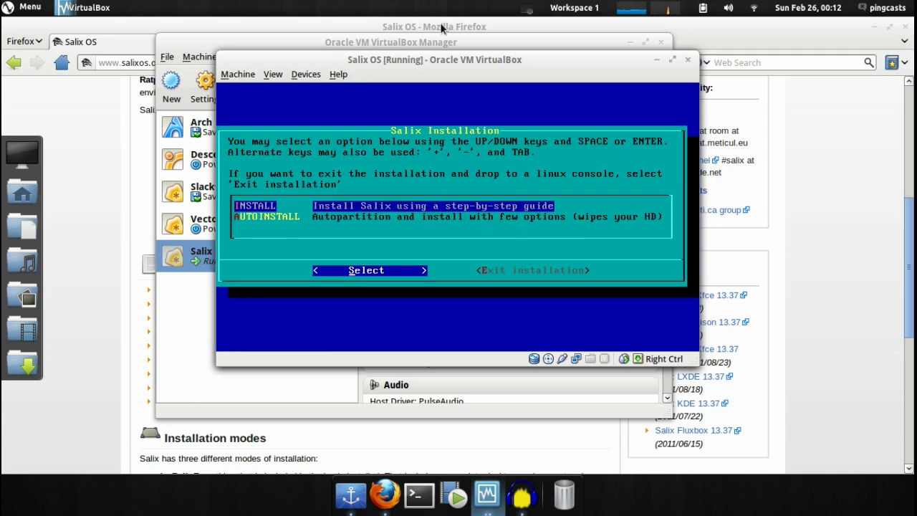
{"action": "key", "text": "Down"}
{"action": "key", "text": "Return"}
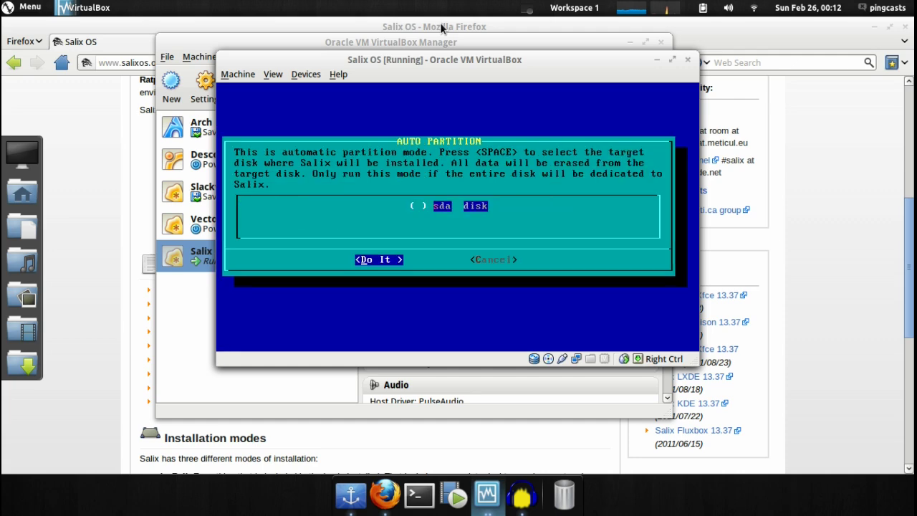
{"action": "key", "text": "space"}
{"action": "key", "text": "Return"}
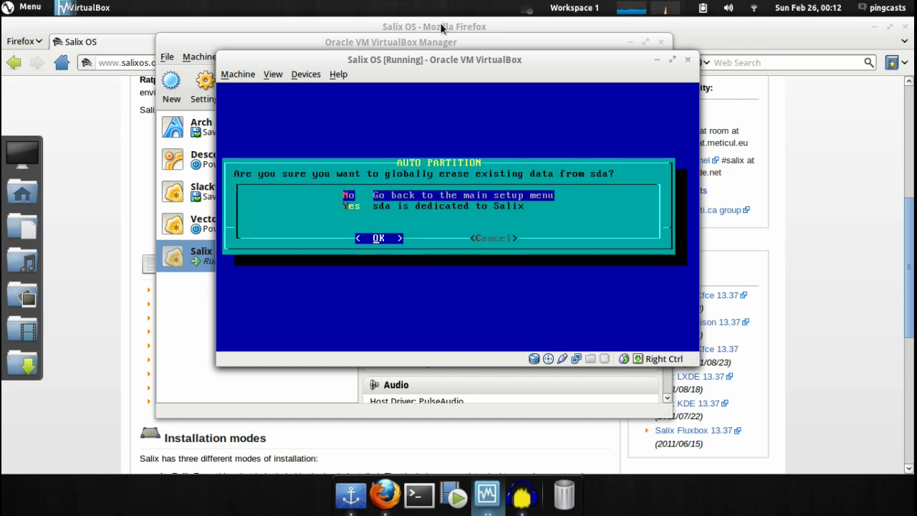
{"action": "key", "text": "Down"}
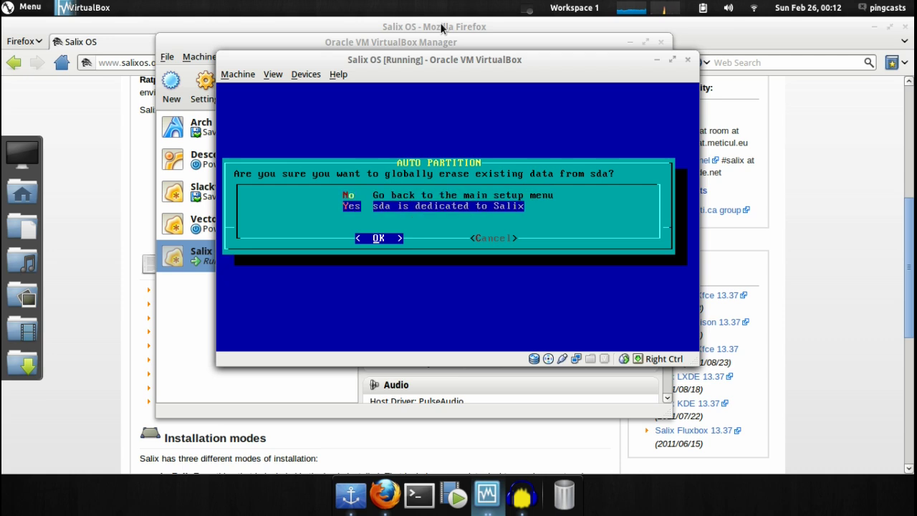
{"action": "key", "text": "Return"}
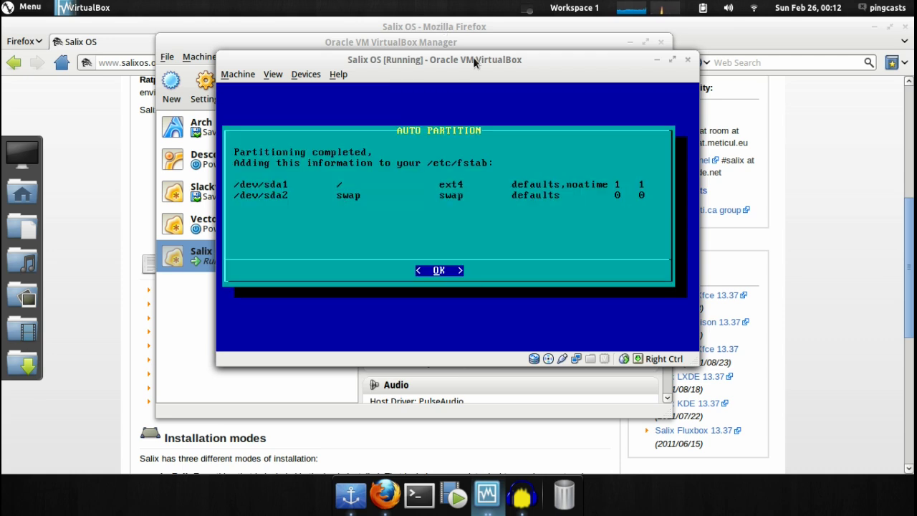
{"action": "key", "text": "Return"}
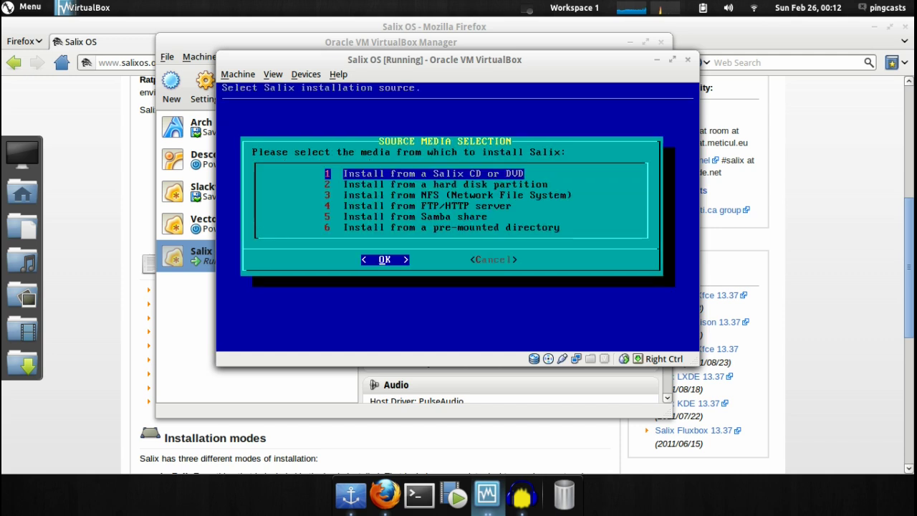
Choose a Salix CD/DVD as the install source and start automatic drive scanning.
{"action": "key", "text": "Down"}
{"action": "key", "text": "Up"}
{"action": "key", "text": "Return"}
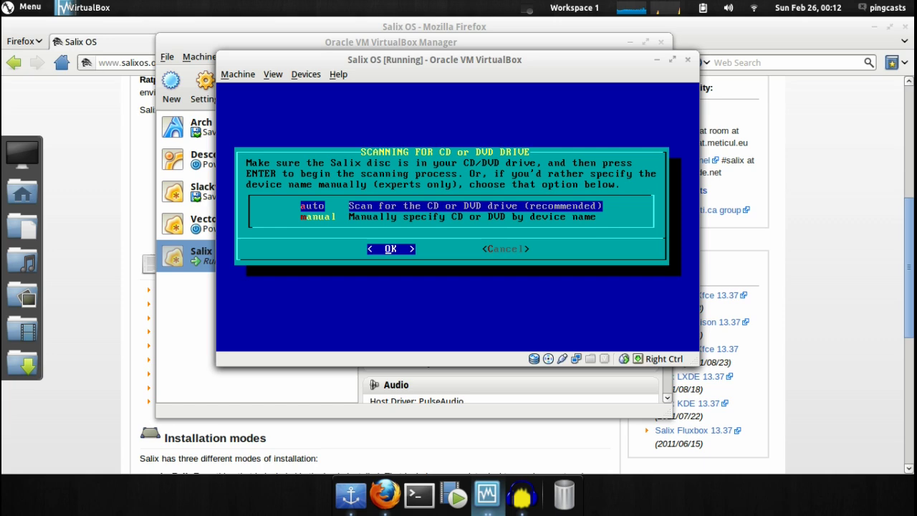
{"action": "key", "text": "Return"}
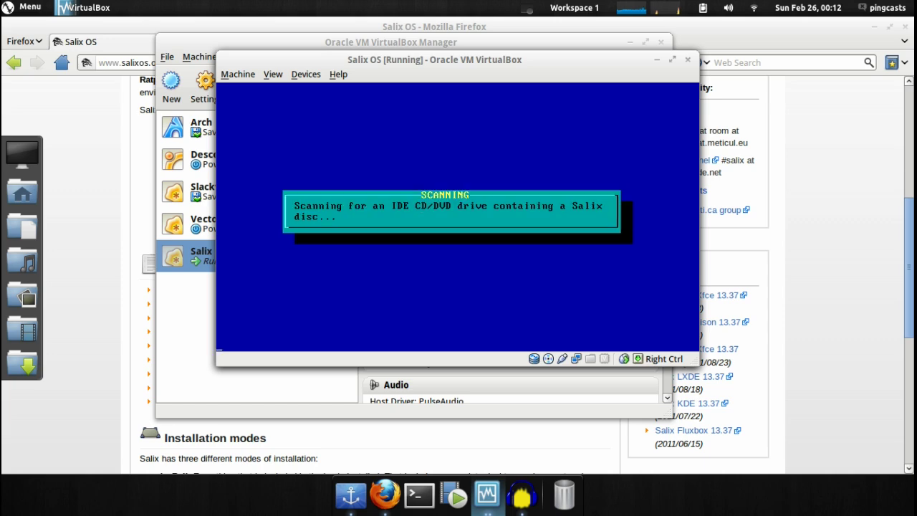
{"action": "left_click", "coordinate": [808, 317]}
Read the Salix wiki's Features and Installation modes sections, then go to the Download page.
{"action": "scroll", "coordinate": [167, 272], "scroll_direction": "down", "scroll_amount": 4}
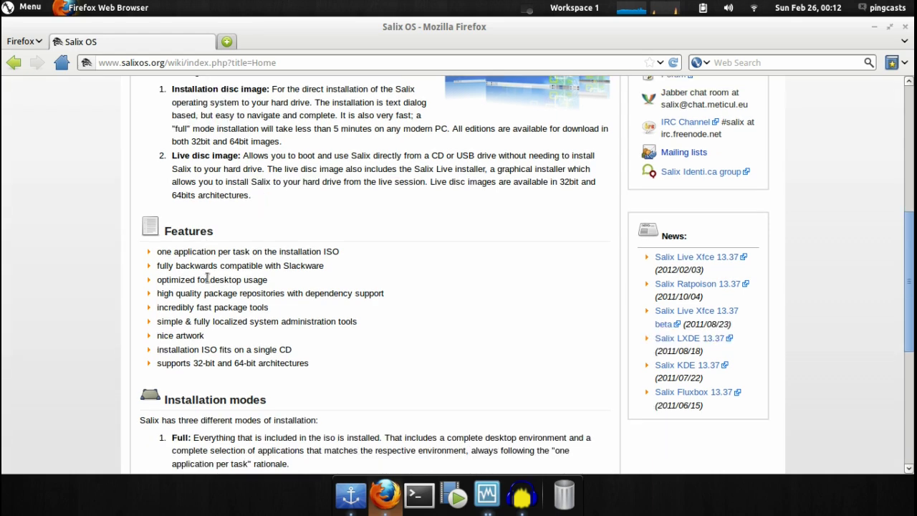
{"action": "scroll", "coordinate": [199, 323], "scroll_direction": "down", "scroll_amount": 3}
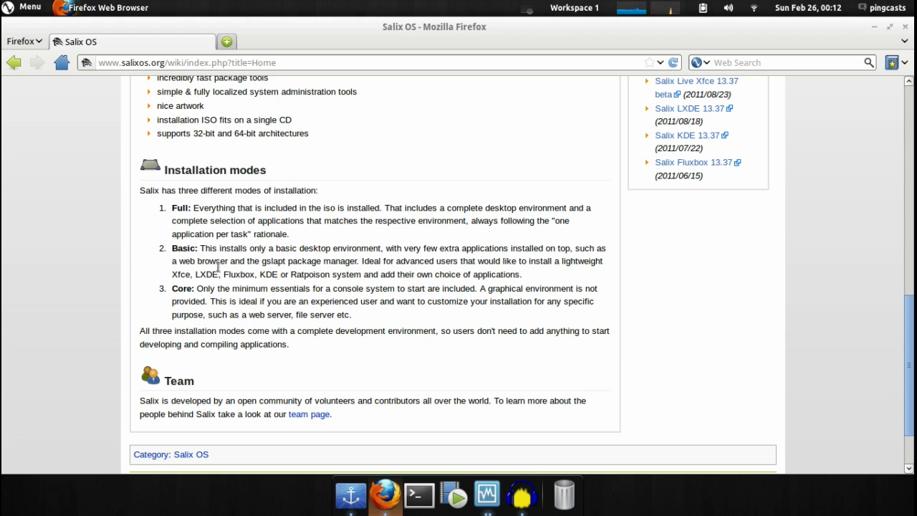
{"action": "scroll", "coordinate": [187, 305], "scroll_direction": "down", "scroll_amount": 2}
{"action": "scroll", "coordinate": [164, 316], "scroll_direction": "up", "scroll_amount": 8}
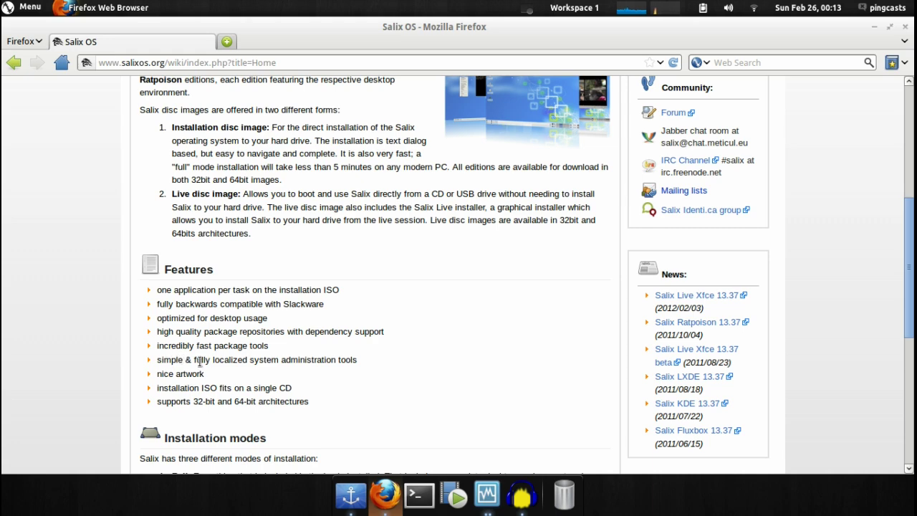
{"action": "scroll", "coordinate": [196, 373], "scroll_direction": "up", "scroll_amount": 1}
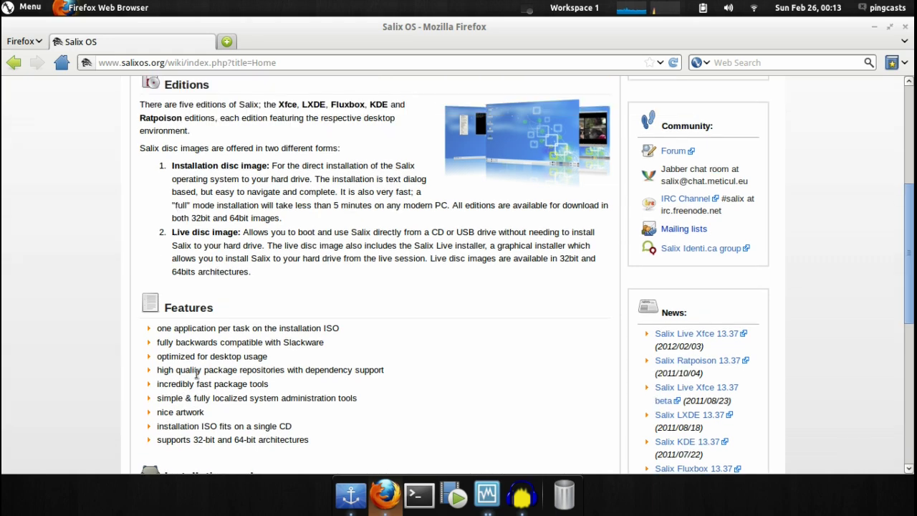
{"action": "scroll", "coordinate": [421, 213], "scroll_direction": "down", "scroll_amount": 2}
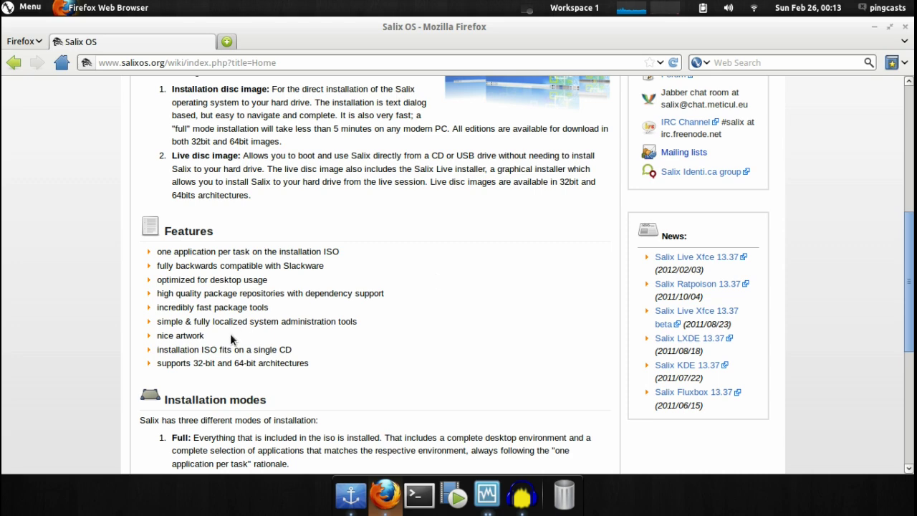
{"action": "scroll", "coordinate": [243, 358], "scroll_direction": "up", "scroll_amount": 10}
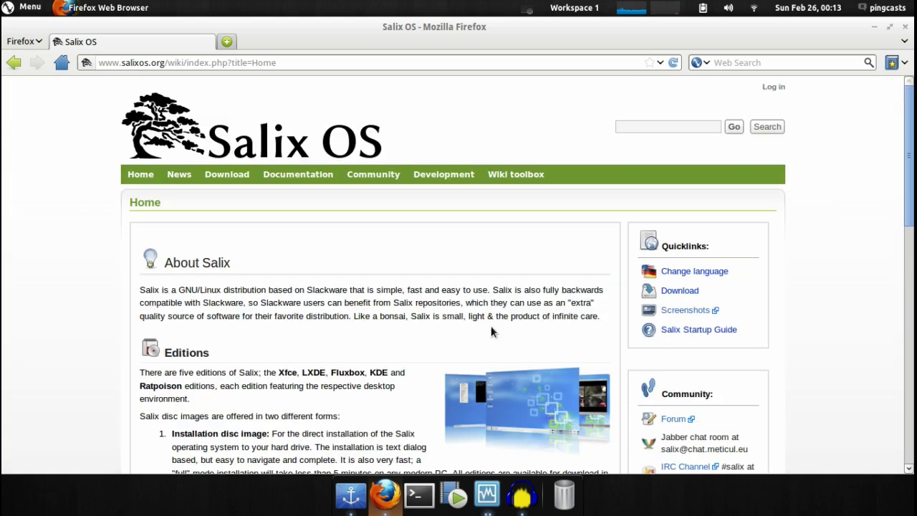
{"action": "left_click", "coordinate": [226, 174]}
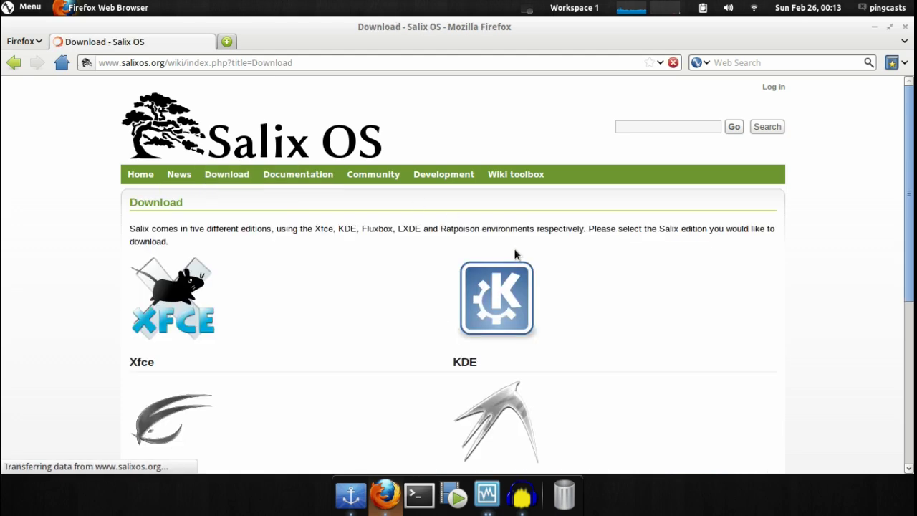
Check the KDE edition's disc image downloads, go back to the editions list, and return to the installer.
{"action": "left_click", "coordinate": [480, 332]}
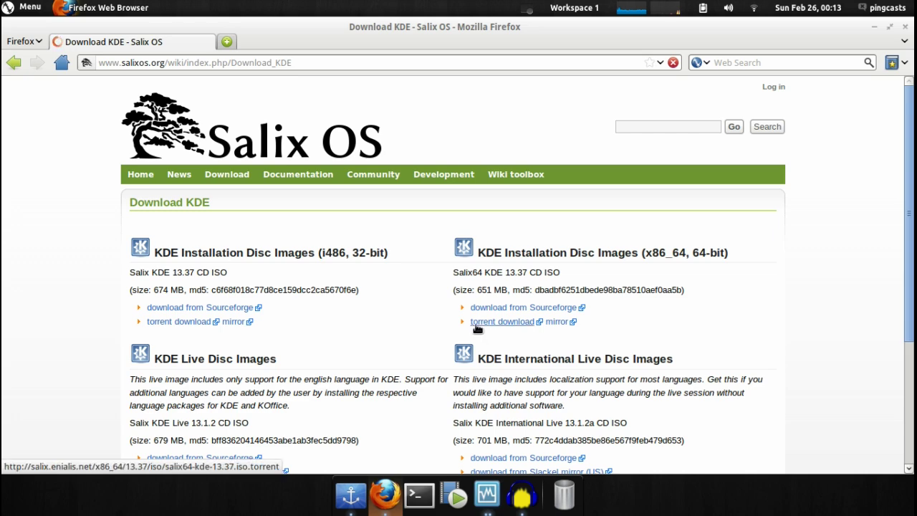
{"action": "scroll", "coordinate": [244, 275], "scroll_direction": "down", "scroll_amount": 1}
{"action": "scroll", "coordinate": [245, 275], "scroll_direction": "up", "scroll_amount": 1}
{"action": "scroll", "coordinate": [491, 240], "scroll_direction": "down", "scroll_amount": 5}
{"action": "scroll", "coordinate": [491, 241], "scroll_direction": "up", "scroll_amount": 5}
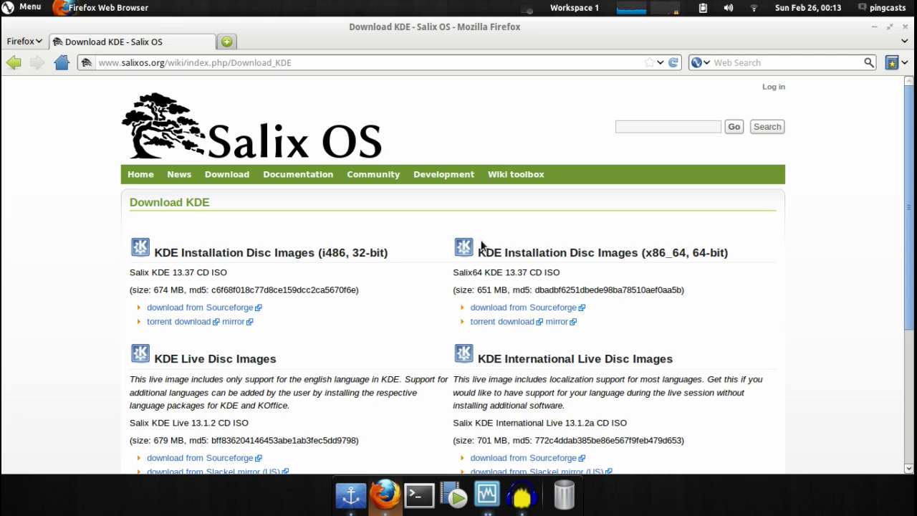
{"action": "left_click", "coordinate": [14, 63]}
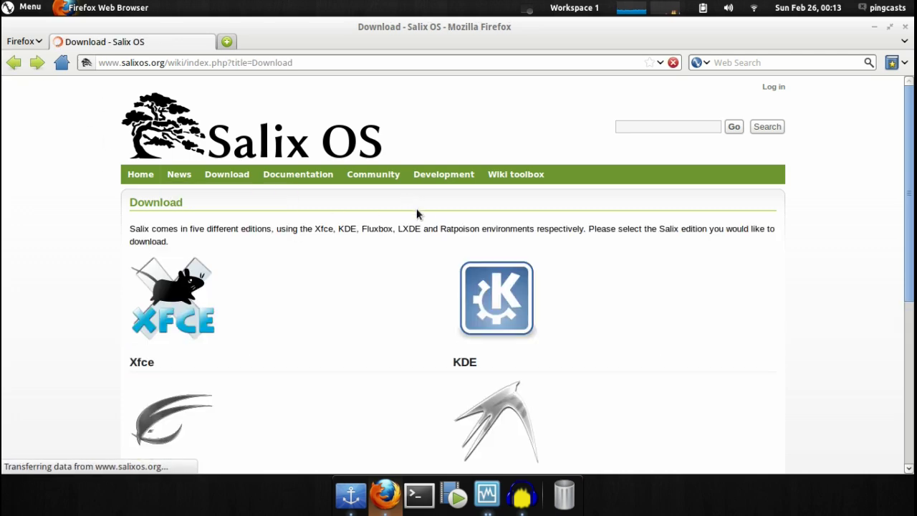
{"action": "scroll", "coordinate": [416, 230], "scroll_direction": "down", "scroll_amount": 3}
{"action": "scroll", "coordinate": [419, 254], "scroll_direction": "up", "scroll_amount": 3}
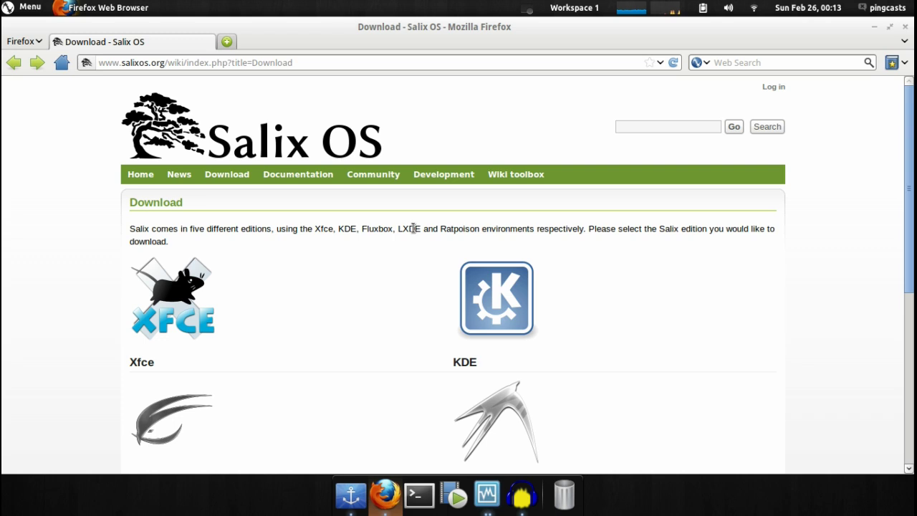
{"action": "left_click", "coordinate": [487, 495]}
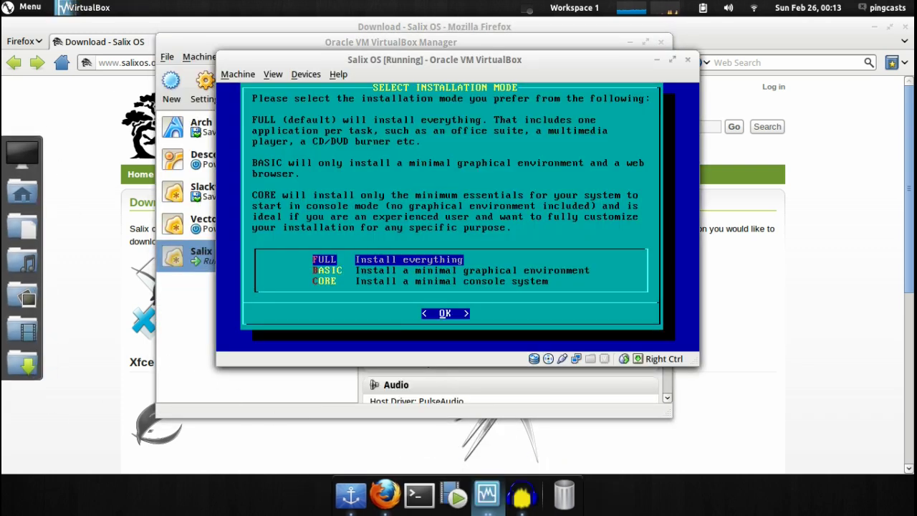
Install the FULL package set, skip the USB boot stick, and use the 1024x768x64k LILO console.
{"action": "key", "text": "Return"}
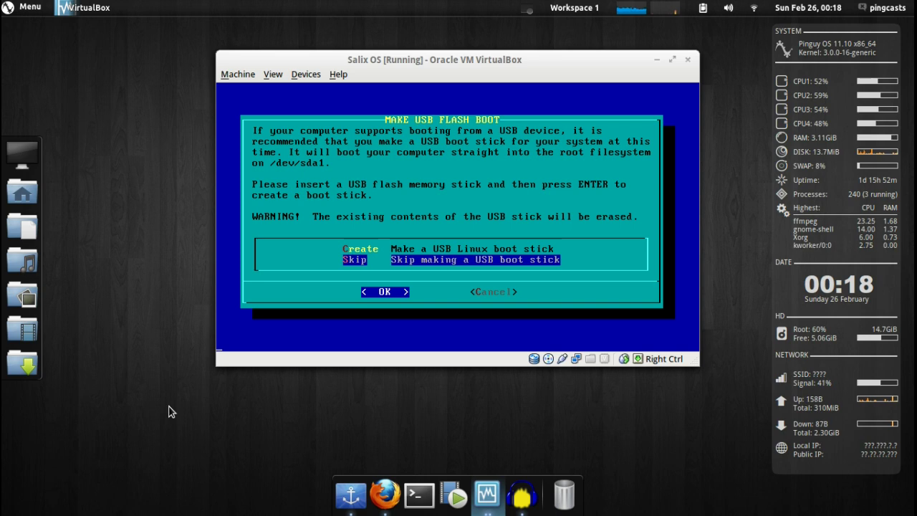
{"action": "key", "text": "Return"}
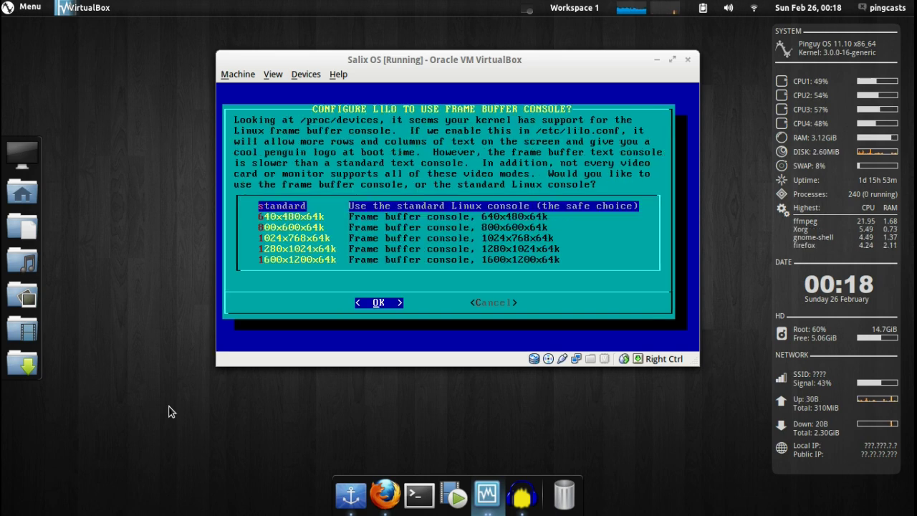
{"action": "key", "text": "Down"}
{"action": "key", "text": "Down"}
{"action": "key", "text": "Down"}
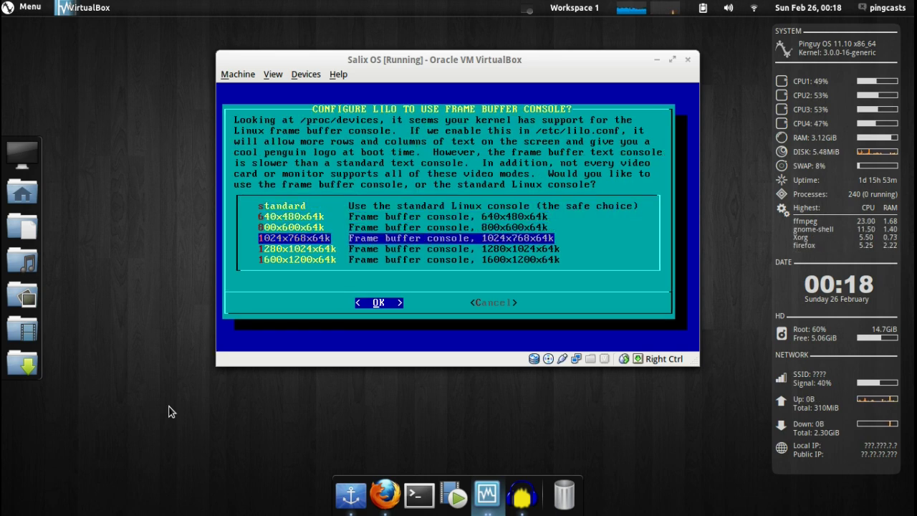
{"action": "key", "text": "Return"}
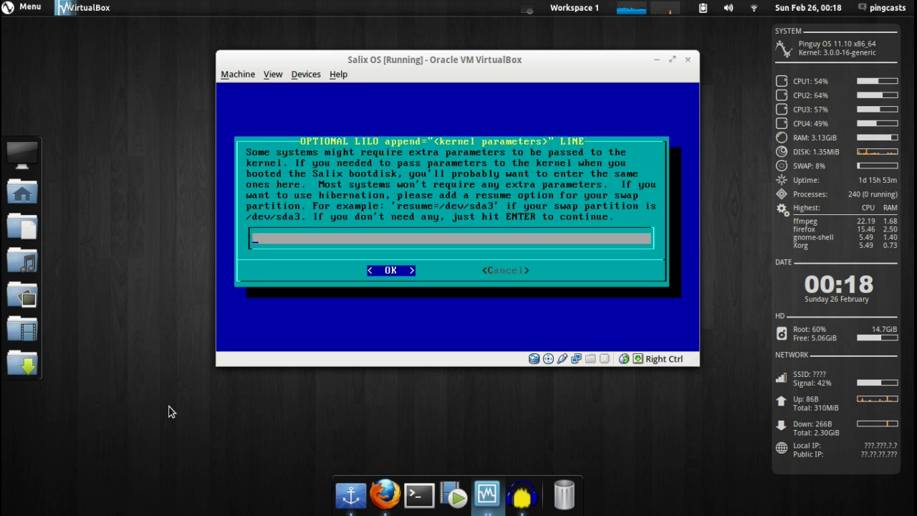
Install LILO to the MBR with no extra parameters, set the clock to UTC and time zone America/New_York.
{"action": "key", "text": "Return"}
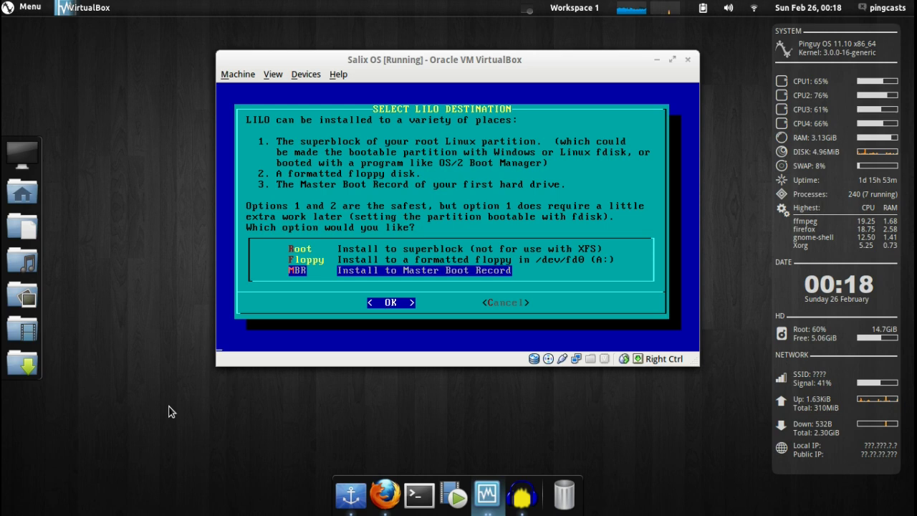
{"action": "key", "text": "Return"}
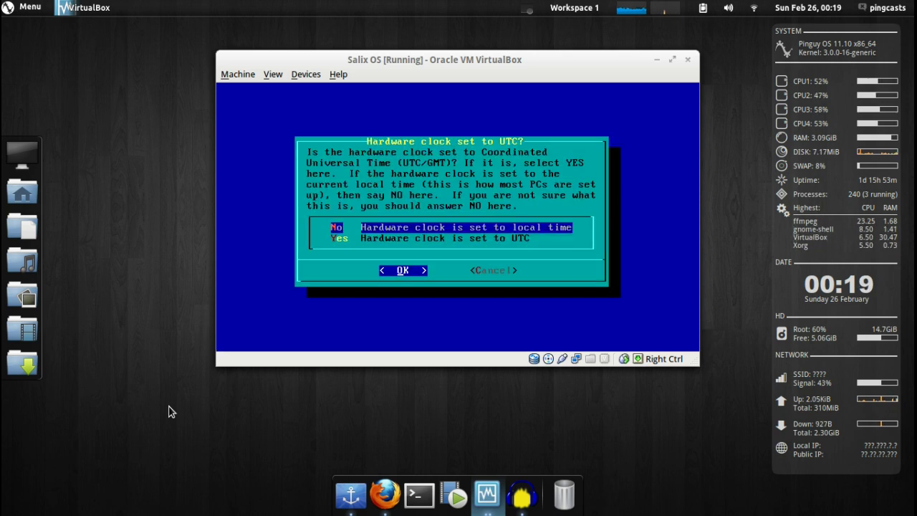
{"action": "key", "text": "Down"}
{"action": "key", "text": "Return"}
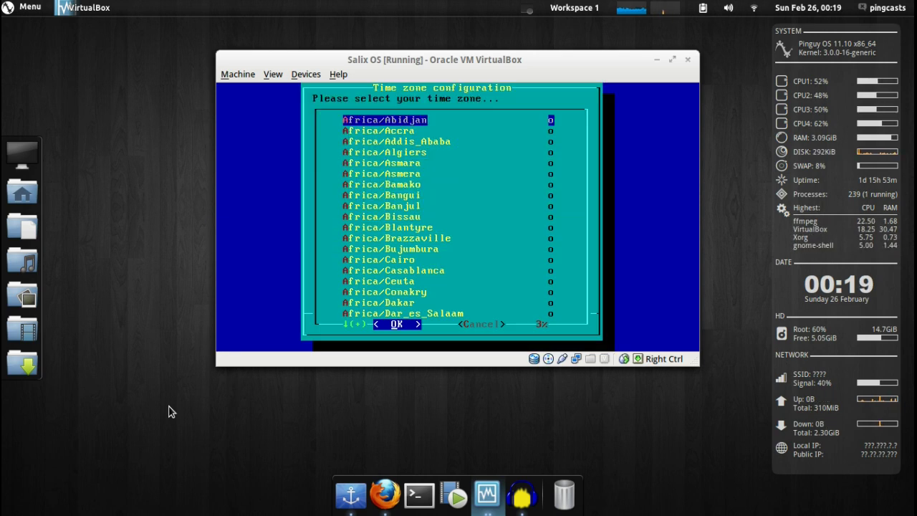
{"action": "key", "text": "Down"}
{"action": "key", "text": "Down"}
{"action": "key", "text": "Down"}
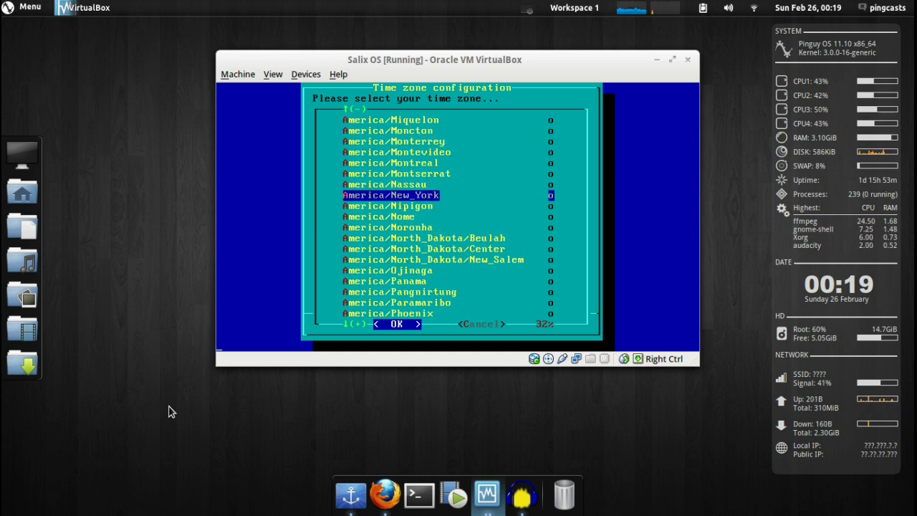
{"action": "key", "text": "Return"}
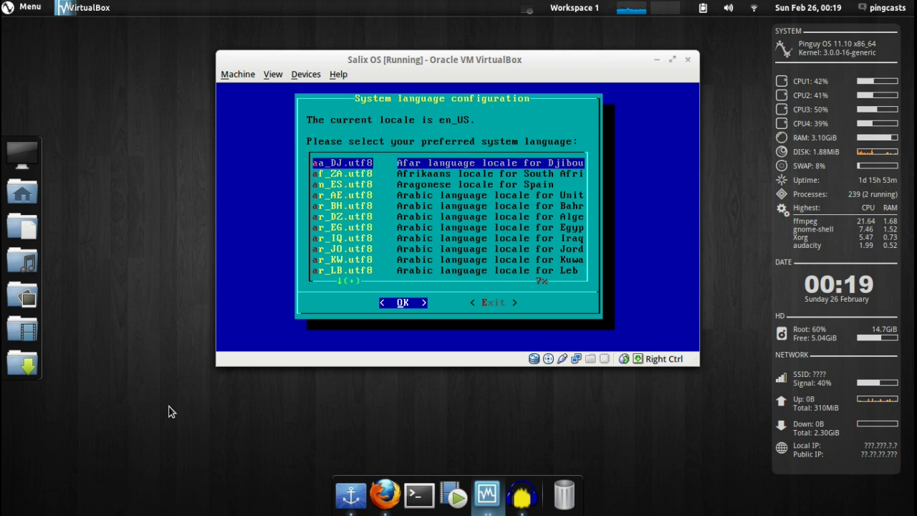
Select the en_US.utf8 locale, keep numlock enabled and IBus disabled at boot.
{"action": "key", "text": "Down"}
{"action": "key", "text": "Down"}
{"action": "key", "text": "Down"}
{"action": "key", "text": "Down"}
{"action": "key", "text": "Down"}
{"action": "key", "text": "Down"}
{"action": "key", "text": "Down"}
{"action": "key", "text": "Down"}
{"action": "key", "text": "Down"}
{"action": "key", "text": "Down"}
{"action": "key", "text": "Down"}
{"action": "key", "text": "Down"}
{"action": "key", "text": "Down"}
{"action": "key", "text": "Down"}
{"action": "key", "text": "Down"}
{"action": "key", "text": "Down"}
{"action": "key", "text": "Down"}
{"action": "key", "text": "Down"}
{"action": "key", "text": "Down"}
{"action": "key", "text": "Down"}
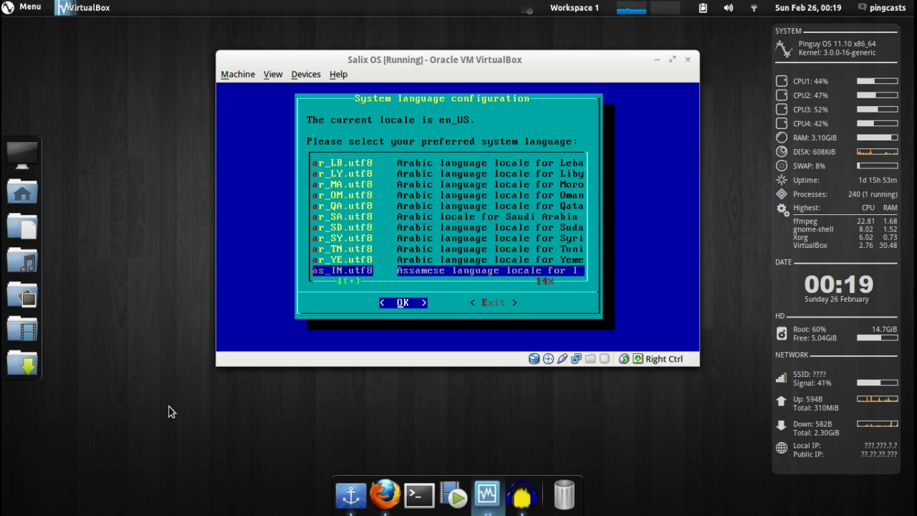
{"action": "key", "text": "Down"}
{"action": "key", "text": "Down"}
{"action": "key", "text": "Down"}
{"action": "key", "text": "Down"}
{"action": "key", "text": "Down"}
{"action": "key", "text": "Down"}
{"action": "key", "text": "Down"}
{"action": "key", "text": "Down"}
{"action": "key", "text": "Down"}
{"action": "key", "text": "Down"}
{"action": "key", "text": "Down"}
{"action": "key", "text": "Down"}
{"action": "key", "text": "Down"}
{"action": "key", "text": "Down"}
{"action": "key", "text": "Down"}
{"action": "key", "text": "Down"}
{"action": "key", "text": "Down"}
{"action": "key", "text": "Down"}
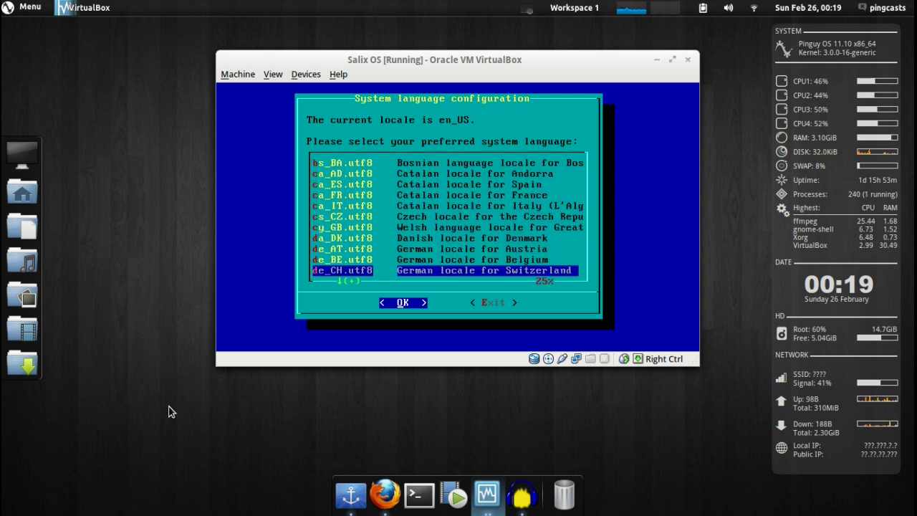
{"action": "key", "text": "Down"}
{"action": "key", "text": "Down"}
{"action": "key", "text": "Down"}
{"action": "key", "text": "Down"}
{"action": "key", "text": "Down"}
{"action": "key", "text": "Down"}
{"action": "key", "text": "Down"}
{"action": "key", "text": "Down"}
{"action": "key", "text": "Down"}
{"action": "key", "text": "Down"}
{"action": "key", "text": "Down"}
{"action": "key", "text": "Down"}
{"action": "key", "text": "Down"}
{"action": "key", "text": "Down"}
{"action": "key", "text": "Down"}
{"action": "key", "text": "Down"}
{"action": "key", "text": "Up"}
{"action": "key", "text": "Up"}
{"action": "key", "text": "Up"}
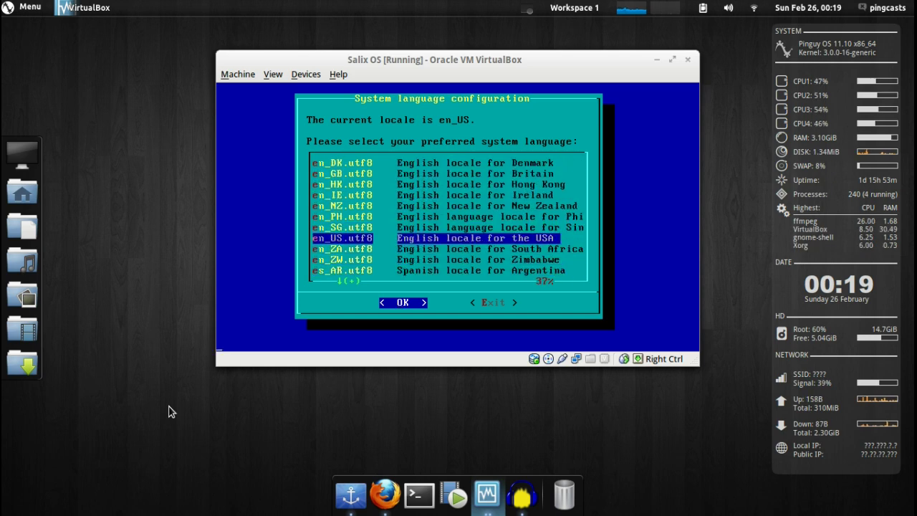
{"action": "key", "text": "Return"}
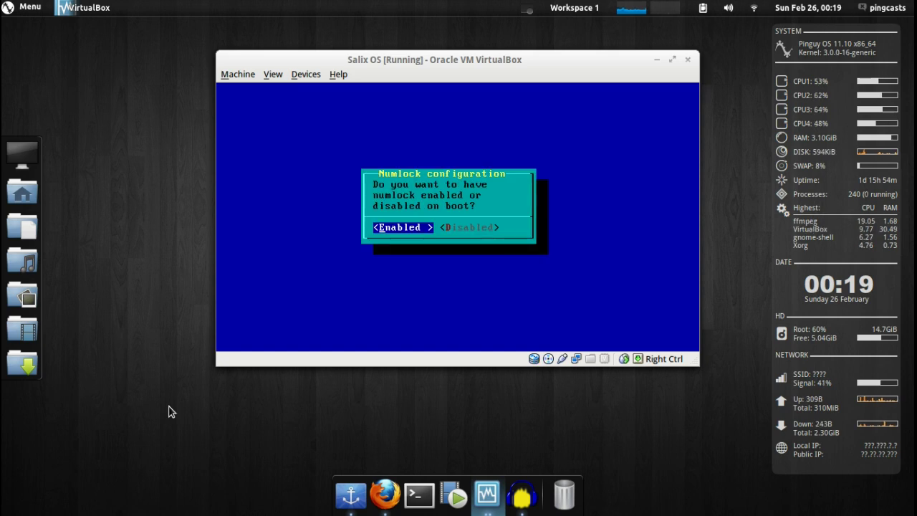
{"action": "key", "text": "Return"}
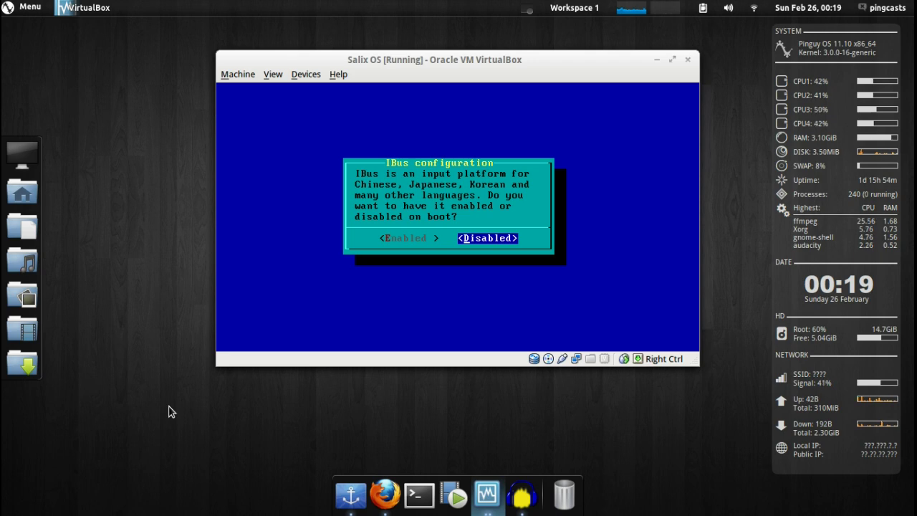
{"action": "key", "text": "Return"}
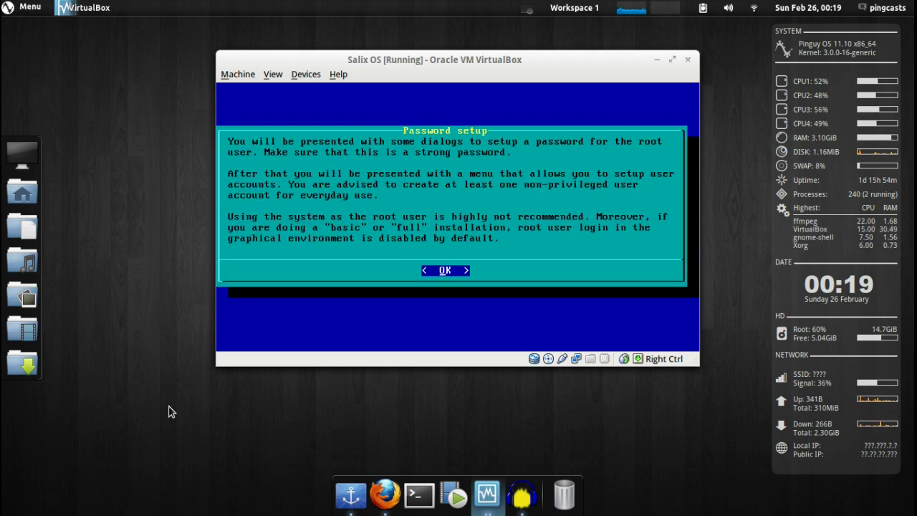
Set and confirm the root password.
{"action": "key", "text": "Return"}
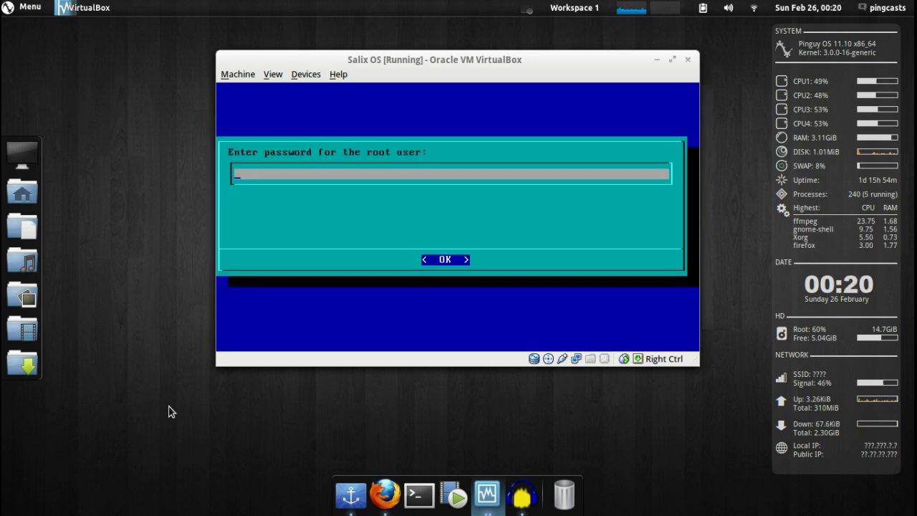
{"action": "type", "text": "********"}
{"action": "key", "text": "Return"}
{"action": "type", "text": "********"}
{"action": "key", "text": "Return"}
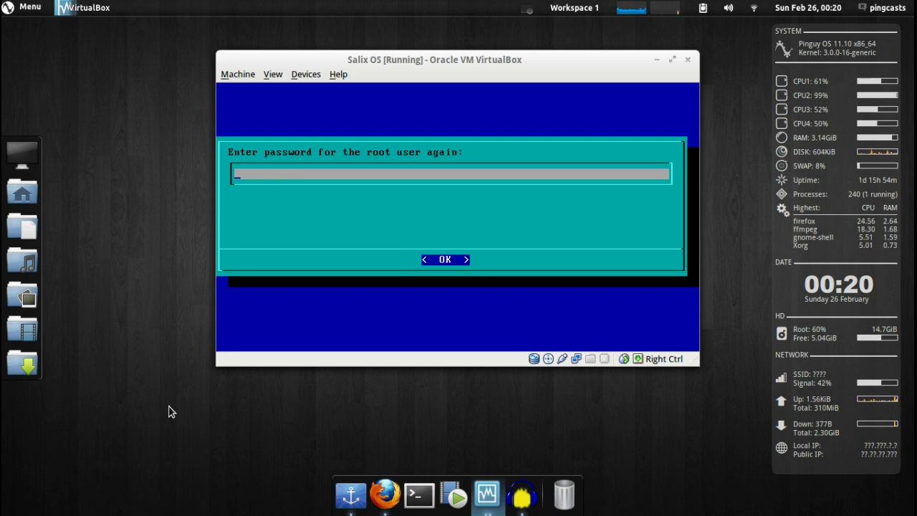
{"action": "type", "text": "*********"}
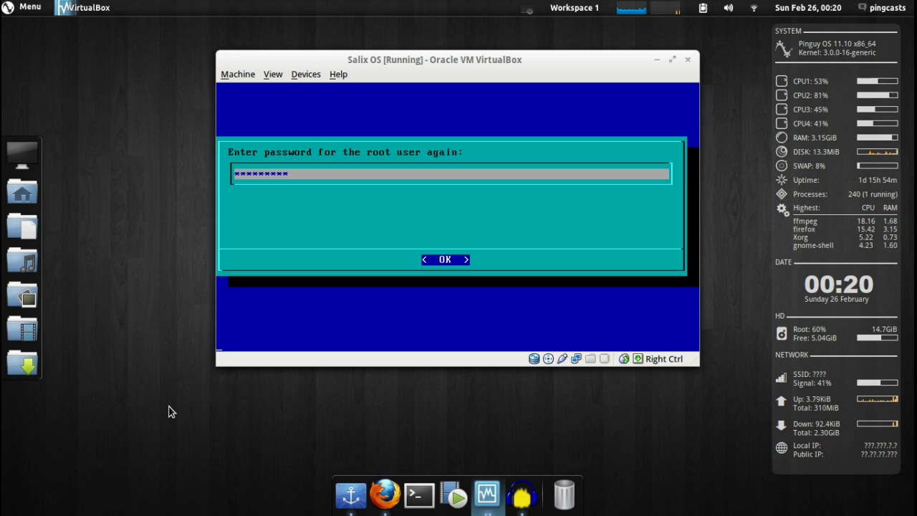
{"action": "key", "text": "Return"}
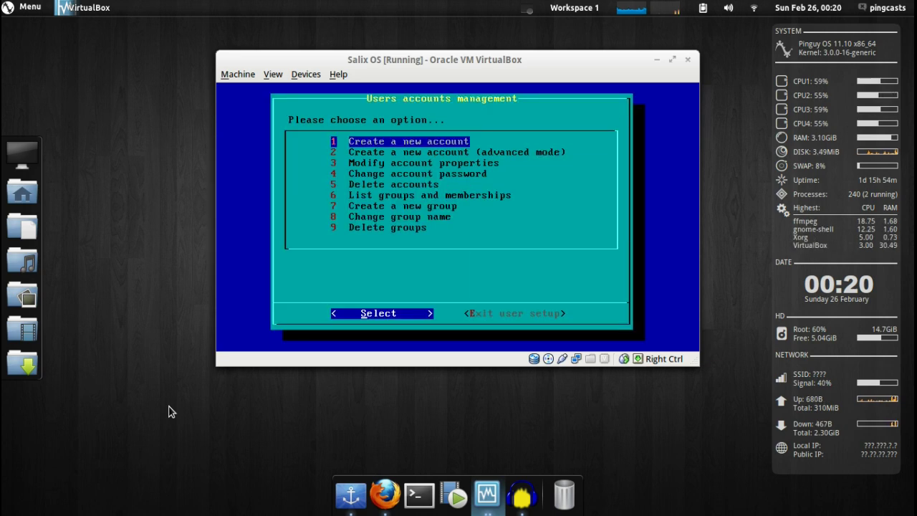
Create a new user account, entering its username and password.
{"action": "key", "text": "Return"}
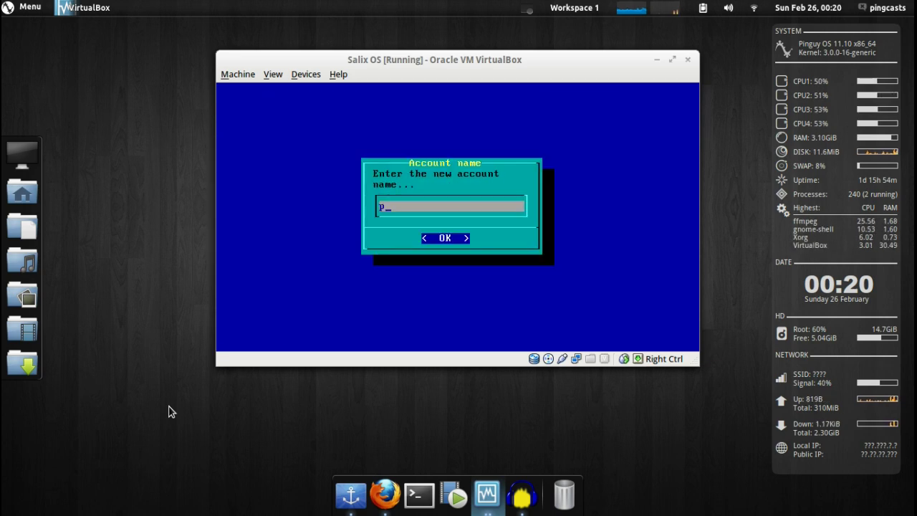
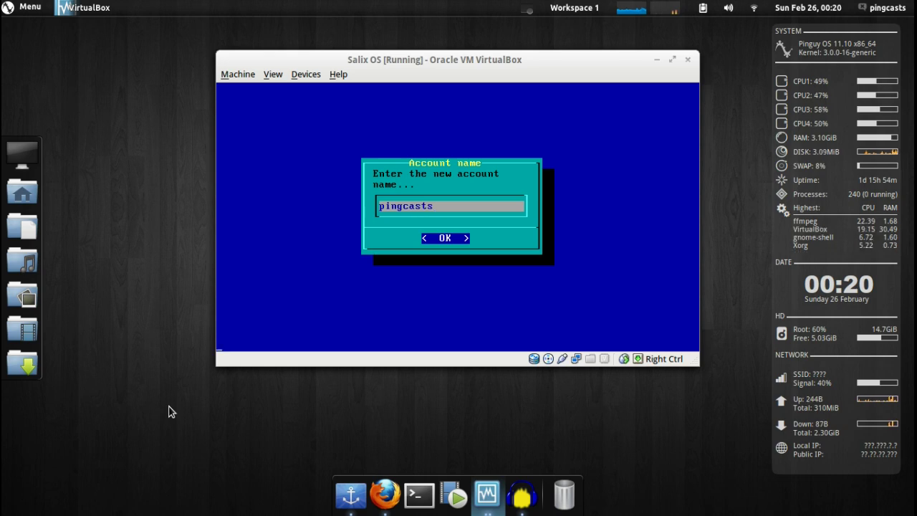
{"action": "key", "text": "Return"}
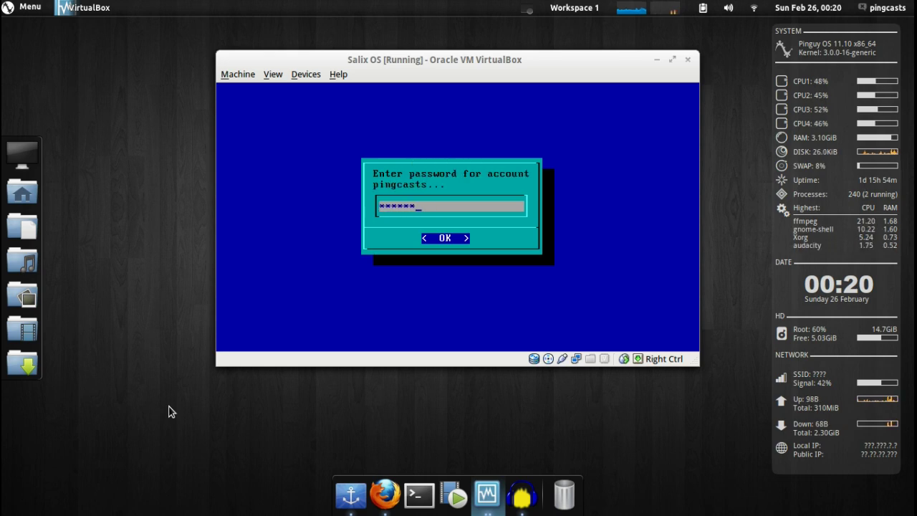
{"action": "key", "text": "Return"}
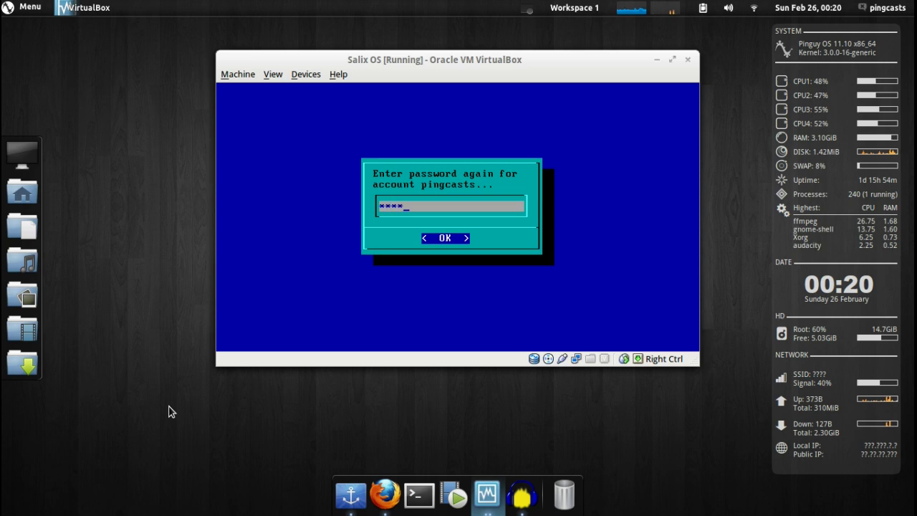
Finish creating the account, then browse the existing accounts under 'Modify account properties'.
{"action": "key", "text": "Return"}
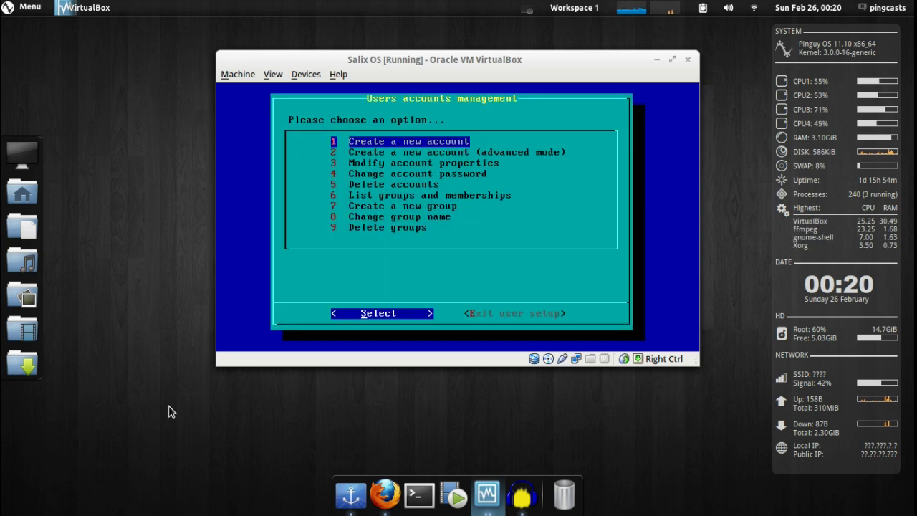
{"action": "key", "text": "Down"}
{"action": "key", "text": "Down"}
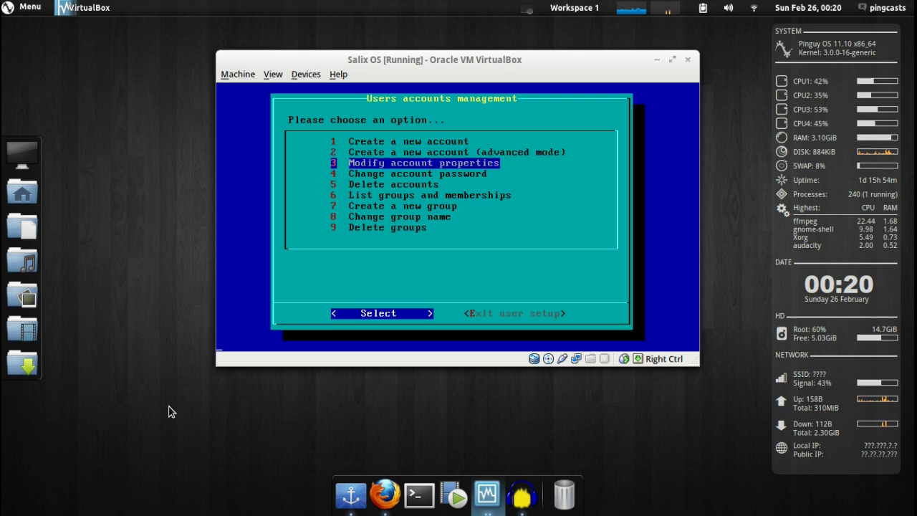
{"action": "key", "text": "Return"}
{"action": "key", "text": "Down"}
{"action": "key", "text": "Up"}
{"action": "key", "text": "Down"}
{"action": "key", "text": "Down"}
{"action": "key", "text": "Down"}
{"action": "key", "text": "Down"}
{"action": "key", "text": "Down"}
{"action": "key", "text": "Down"}
{"action": "key", "text": "Down"}
{"action": "key", "text": "Down"}
{"action": "key", "text": "Down"}
{"action": "key", "text": "Down"}
{"action": "key", "text": "Down"}
{"action": "key", "text": "Down"}
{"action": "key", "text": "Down"}
{"action": "key", "text": "Down"}
{"action": "key", "text": "Down"}
{"action": "key", "text": "Down"}
{"action": "key", "text": "Down"}
{"action": "key", "text": "Down"}
{"action": "key", "text": "Down"}
{"action": "key", "text": "Down"}
{"action": "key", "text": "Down"}
{"action": "key", "text": "Down"}
{"action": "key", "text": "Down"}
{"action": "key", "text": "Down"}
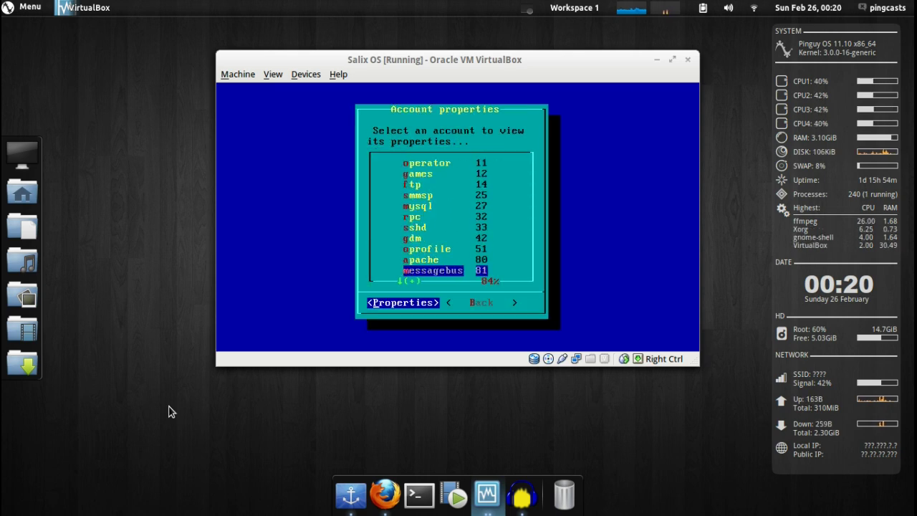
{"action": "key", "text": "Up"}
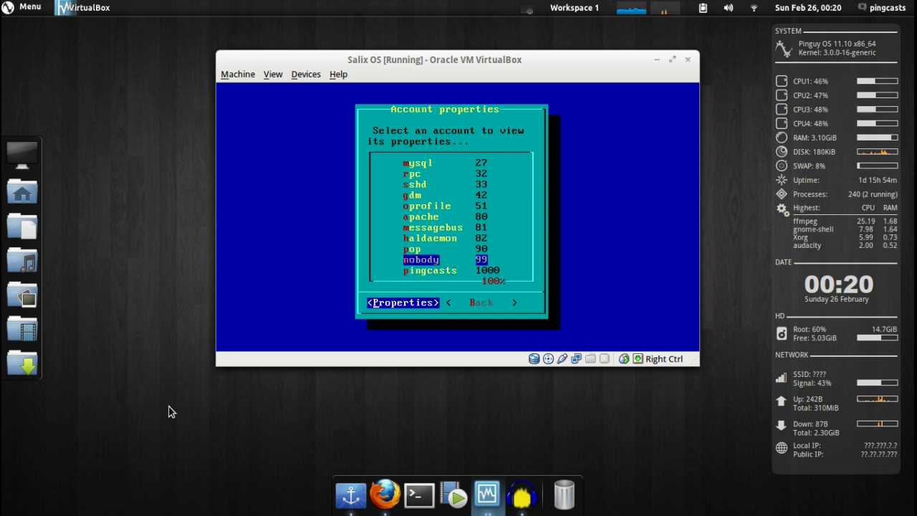
{"action": "key", "text": "Down"}
{"action": "key", "text": "Up"}
{"action": "key", "text": "Up"}
{"action": "key", "text": "Up"}
{"action": "key", "text": "Up"}
{"action": "key", "text": "Up"}
{"action": "key", "text": "Up"}
{"action": "key", "text": "Up"}
{"action": "key", "text": "Up"}
{"action": "key", "text": "Up"}
{"action": "key", "text": "Up"}
{"action": "key", "text": "Up"}
{"action": "key", "text": "Up"}
{"action": "key", "text": "Up"}
{"action": "key", "text": "Up"}
{"action": "key", "text": "Up"}
{"action": "key", "text": "Up"}
{"action": "key", "text": "Up"}
{"action": "key", "text": "Up"}
{"action": "key", "text": "Up"}
{"action": "key", "text": "Up"}
{"action": "key", "text": "Up"}
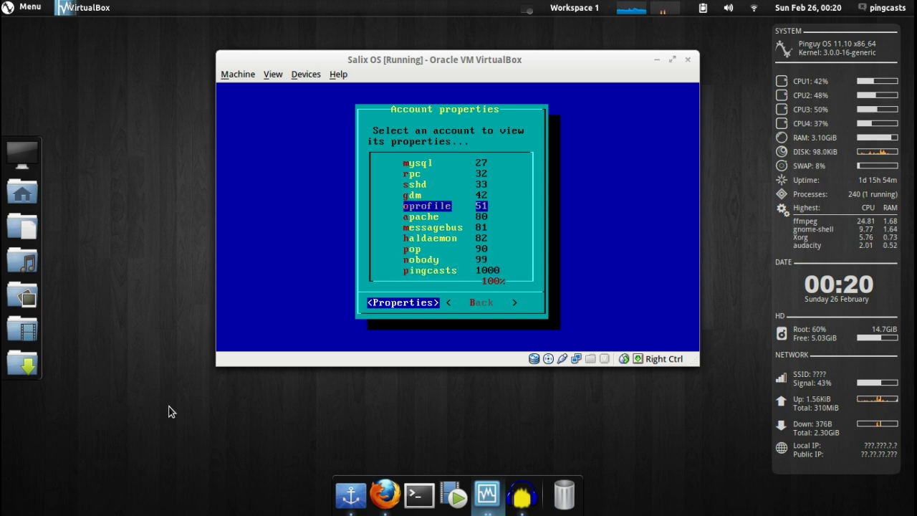
{"action": "key", "text": "Tab"}
{"action": "key", "text": "Return"}
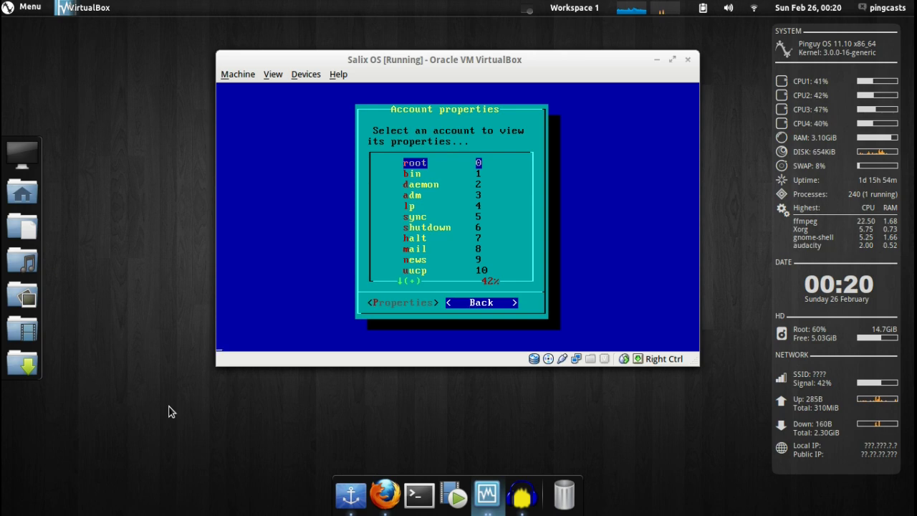
Exit user setup to complete the Salix installation.
{"action": "key", "text": "Down"}
{"action": "key", "text": "Down"}
{"action": "key", "text": "Down"}
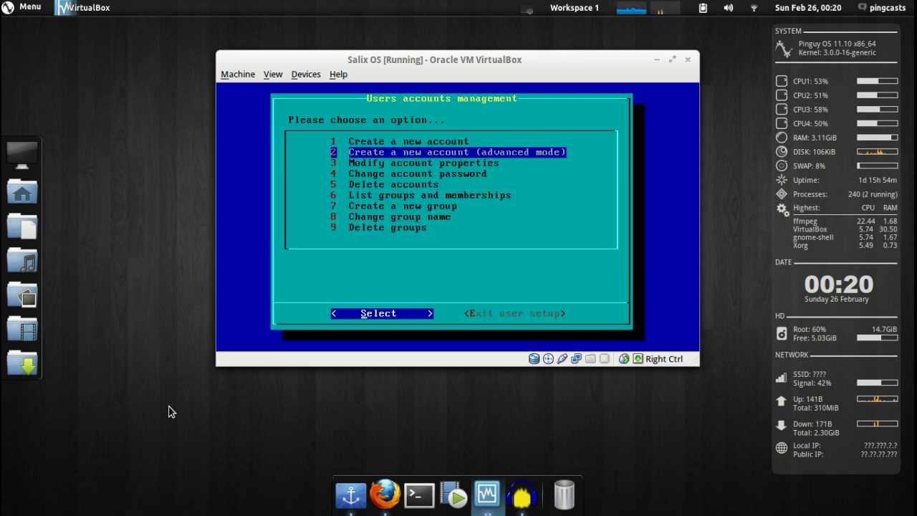
{"action": "key", "text": "Up"}
{"action": "key", "text": "Up"}
{"action": "key", "text": "Up"}
{"action": "key", "text": "Tab"}
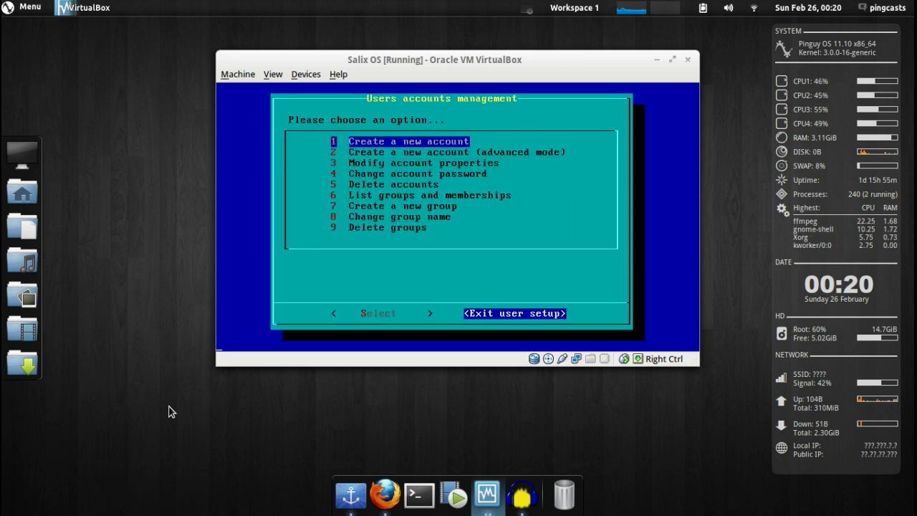
{"action": "key", "text": "Return"}
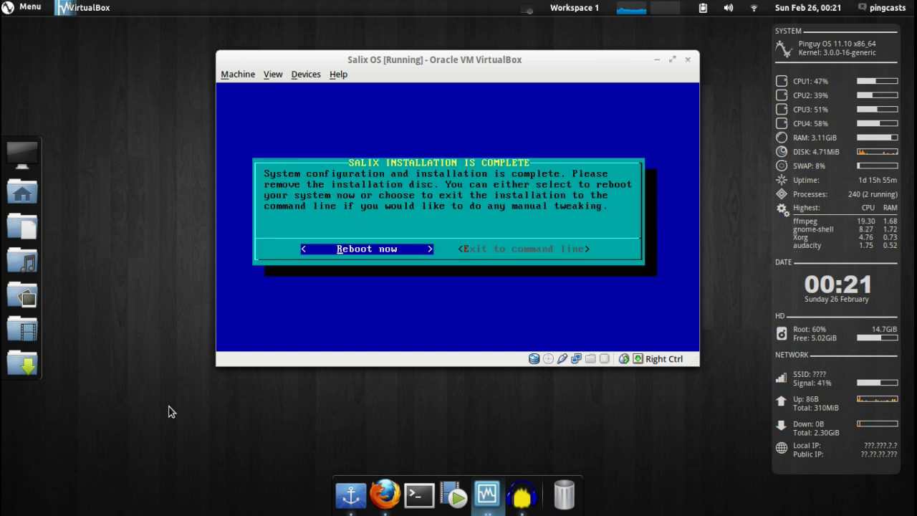
Choose 'Reboot now' so the VM restarts into the installed Salix system's KDM login screen.
{"action": "key", "text": "Return"}
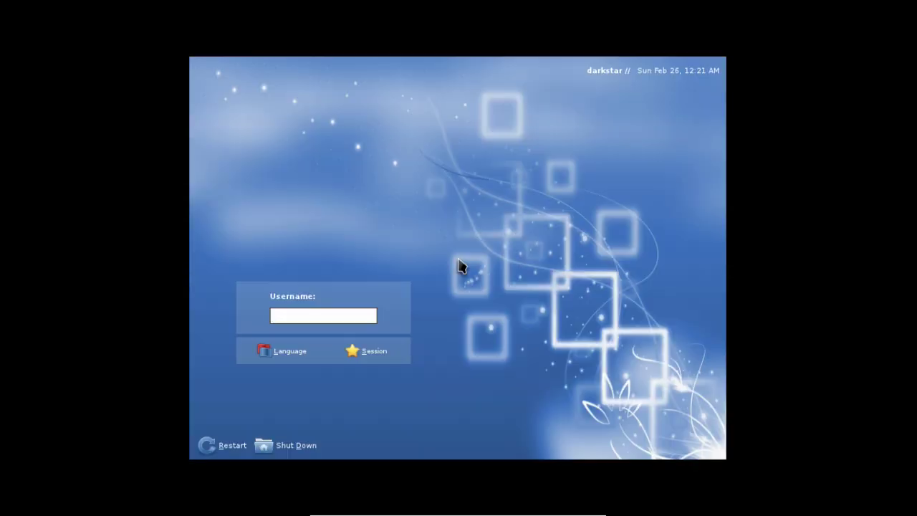
Log in at the KDM screen with the new user's username and password.
{"action": "type", "text": "pingcasts"}
{"action": "key", "text": "Return"}
{"action": "type", "text": "********"}
{"action": "key", "text": "Return"}
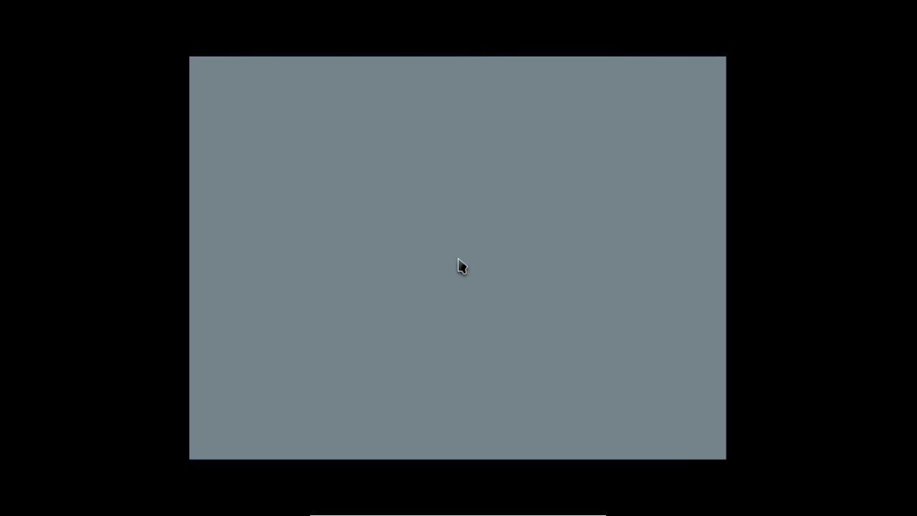
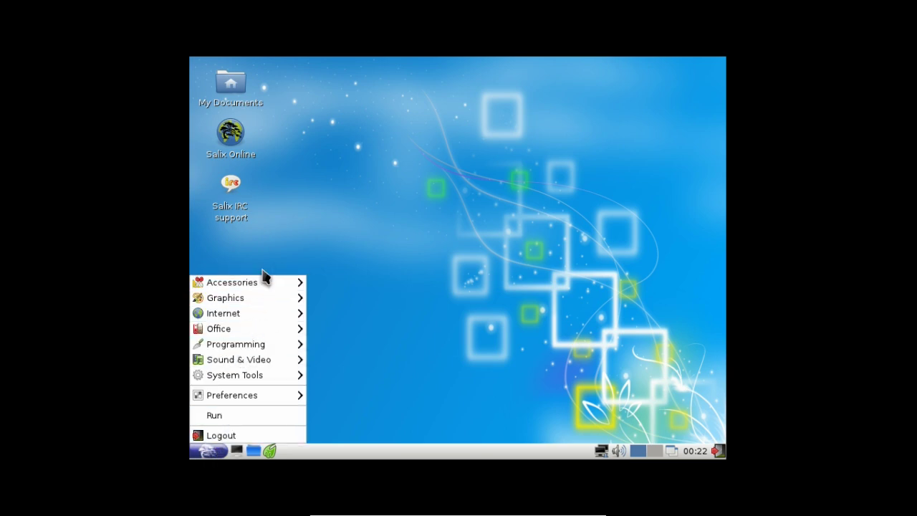
Browse the Accessories submenu, then close the applications menu to leave the bare desktop.
{"action": "mouse_move", "coordinate": [266, 287]}
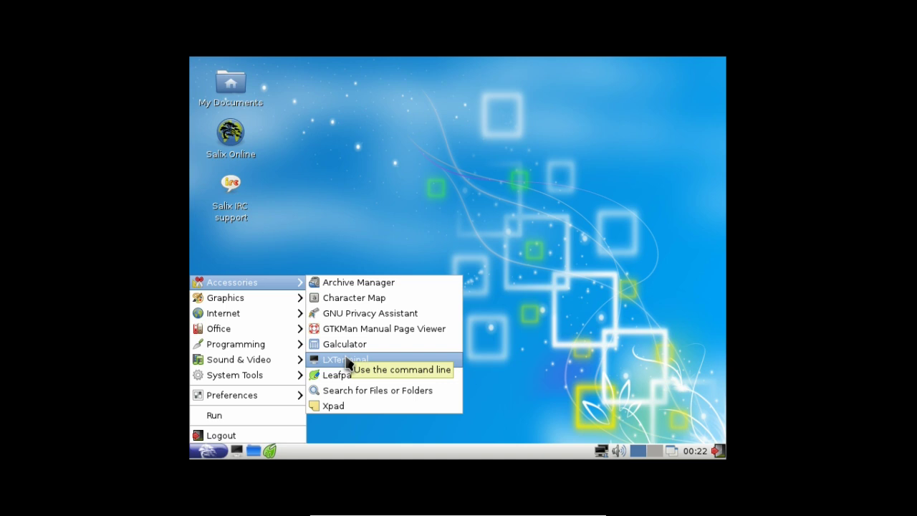
{"action": "key", "text": "Escape"}
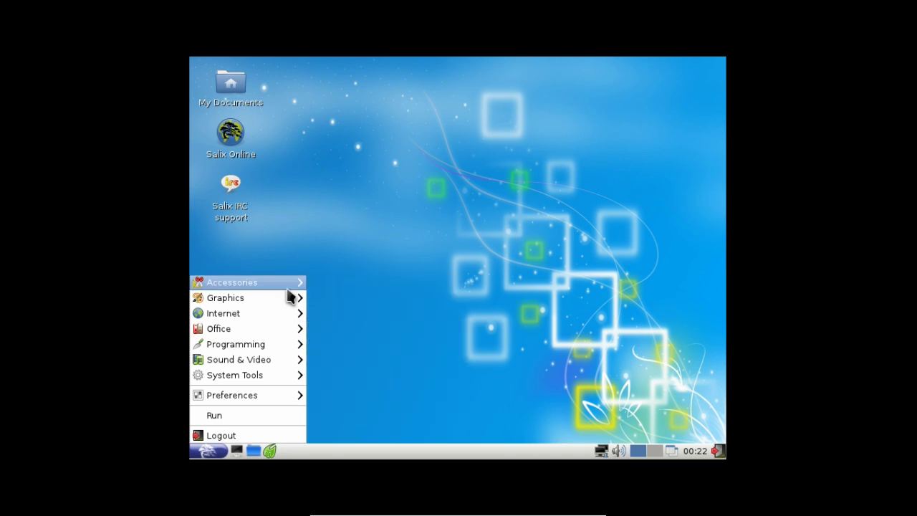
{"action": "left_click", "coordinate": [349, 222]}
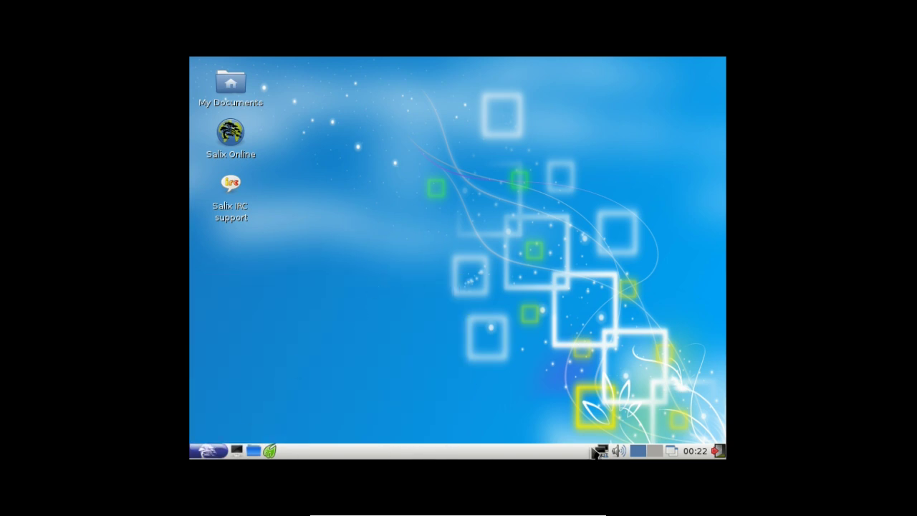
{"action": "left_click", "coordinate": [213, 453]}
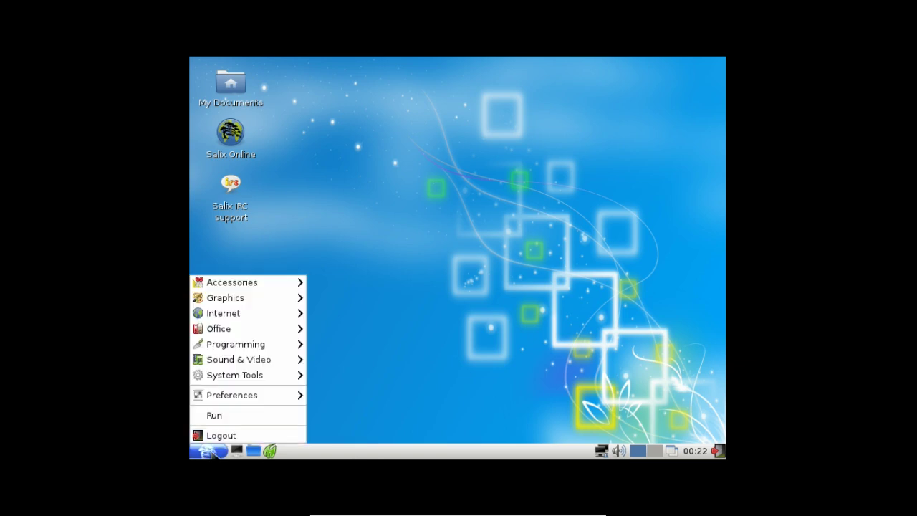
{"action": "left_click", "coordinate": [426, 272]}
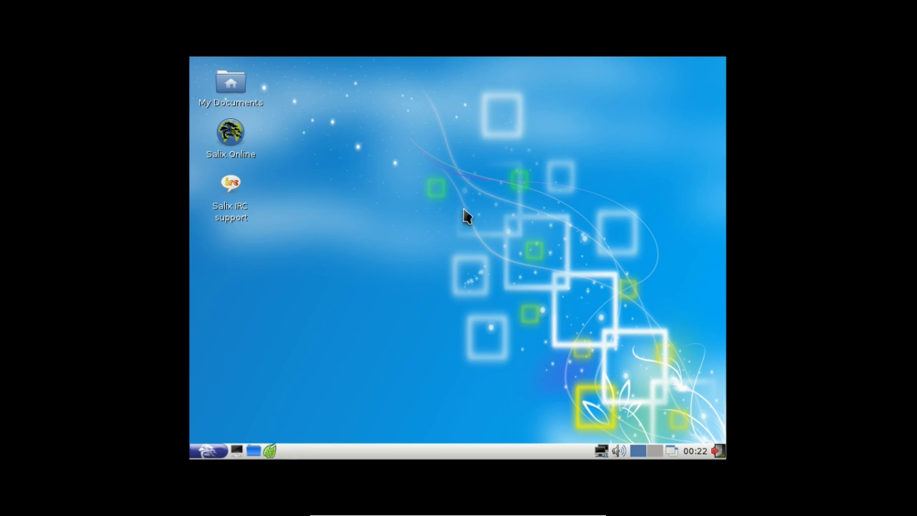
Open Midori maximized, then try Wicd's wired connection, which fails to get an IP address.
{"action": "left_click", "coordinate": [272, 452]}
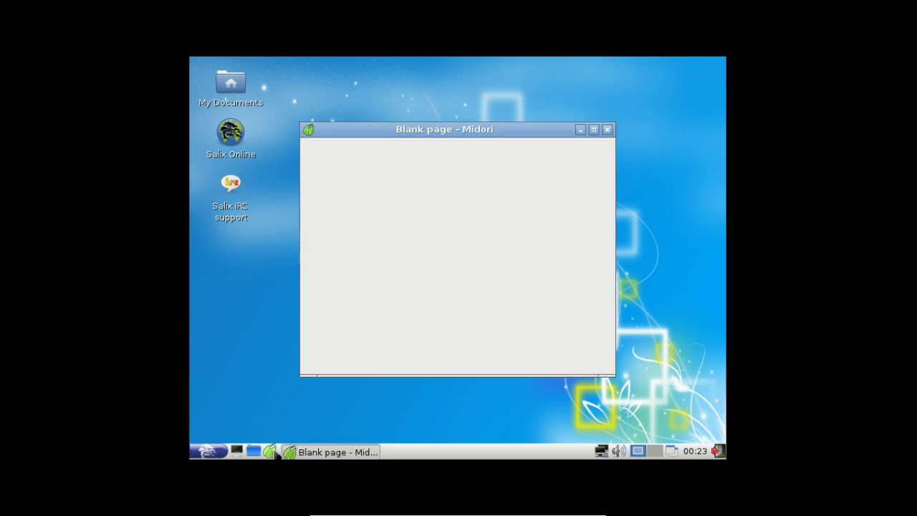
{"action": "double_click", "coordinate": [489, 134]}
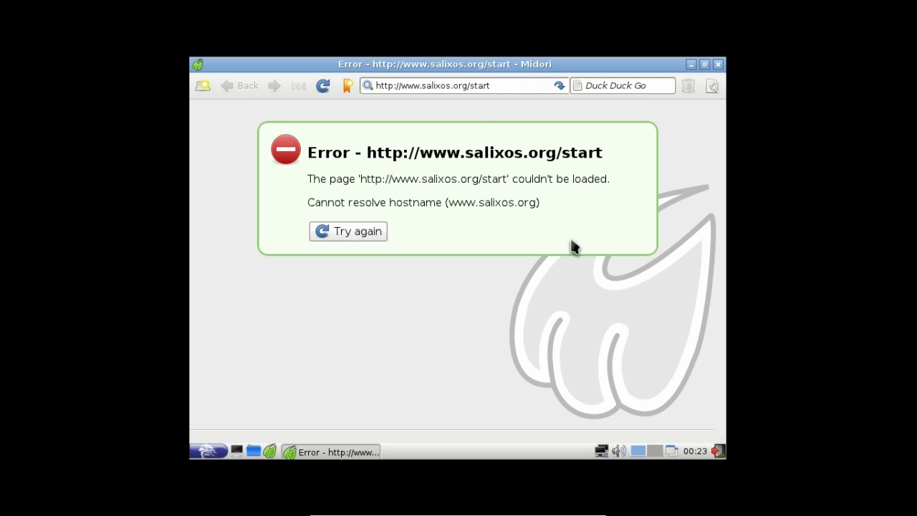
{"action": "left_click", "coordinate": [602, 450]}
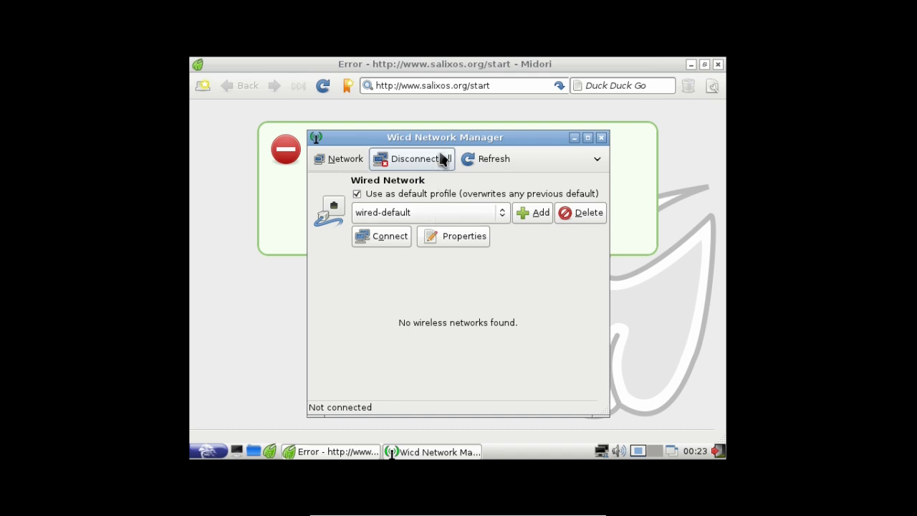
{"action": "left_click", "coordinate": [391, 243]}
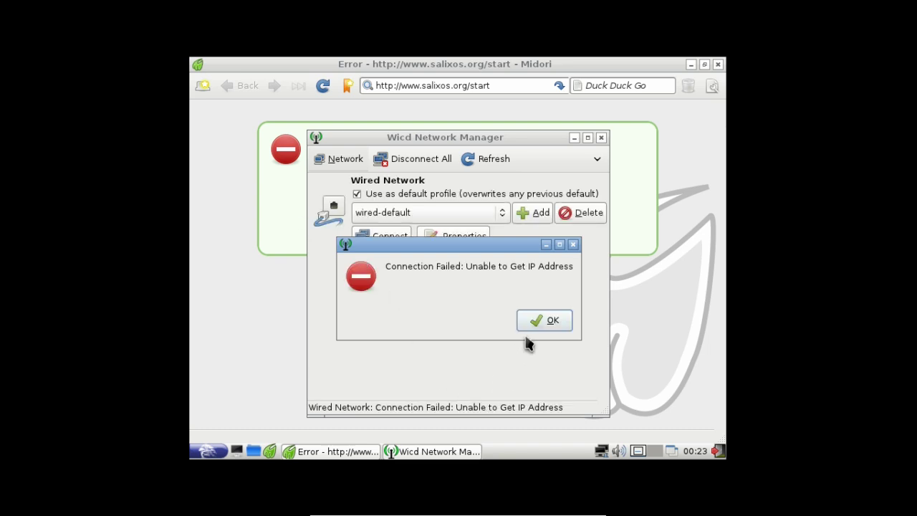
{"action": "left_click", "coordinate": [544, 322]}
{"action": "key", "text": "Control_R+f"}
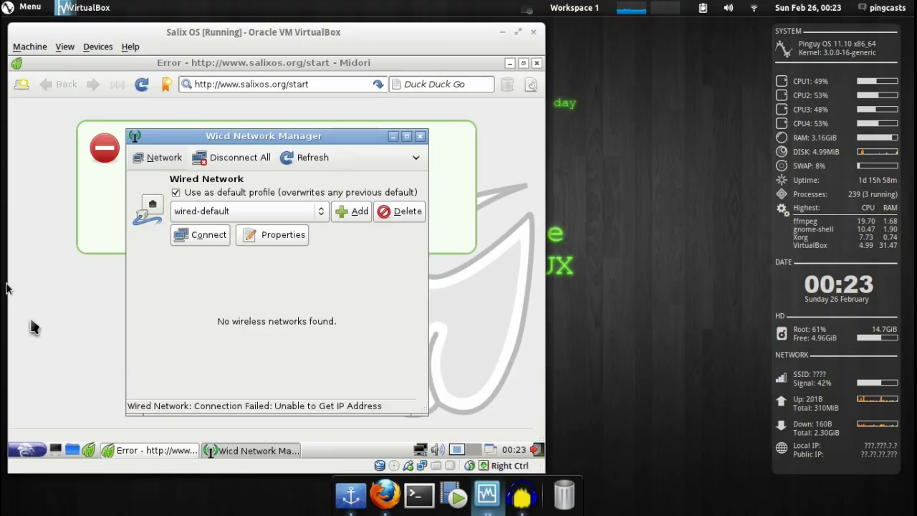
Bring up VirtualBox Manager and scroll through the Salix OS VM's details.
{"action": "left_click", "coordinate": [487, 495]}
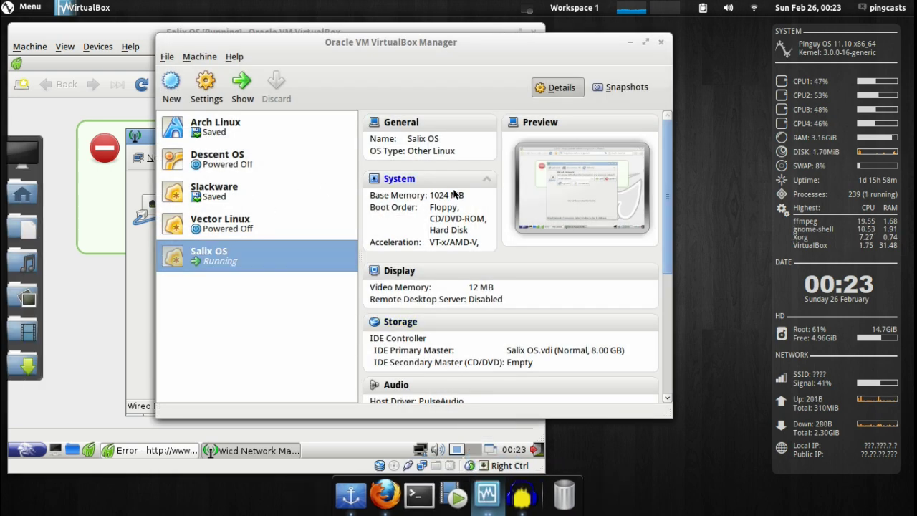
{"action": "scroll", "coordinate": [477, 294], "scroll_direction": "down", "scroll_amount": 5}
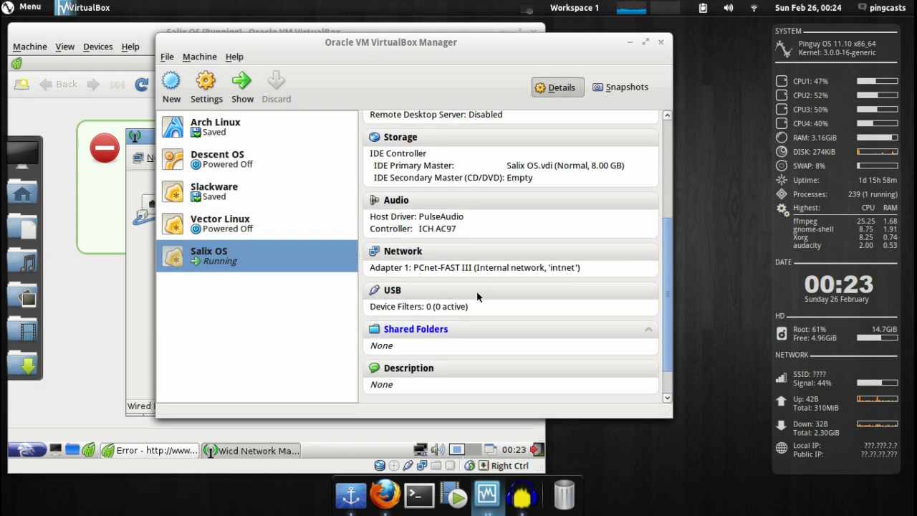
{"action": "scroll", "coordinate": [478, 295], "scroll_direction": "down", "scroll_amount": 1}
{"action": "scroll", "coordinate": [478, 294], "scroll_direction": "up", "scroll_amount": 2}
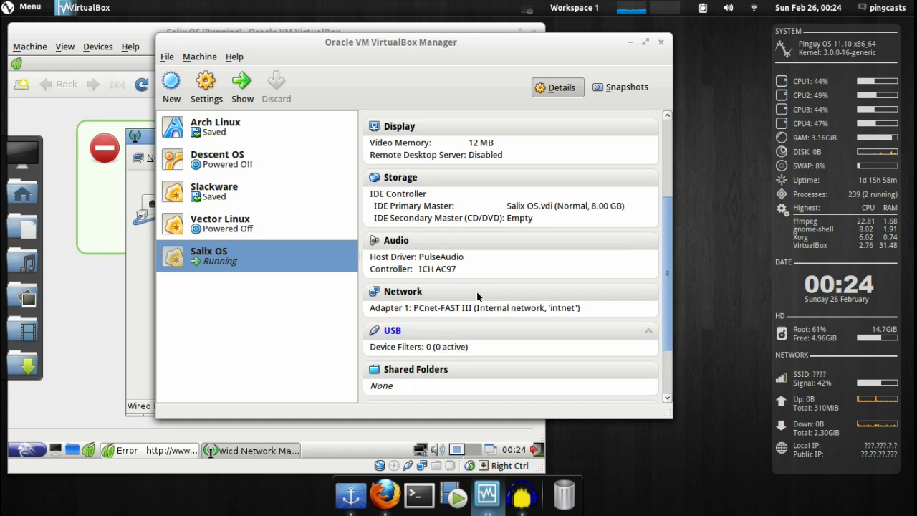
{"action": "scroll", "coordinate": [477, 295], "scroll_direction": "up", "scroll_amount": 1}
{"action": "scroll", "coordinate": [477, 292], "scroll_direction": "up", "scroll_amount": 3}
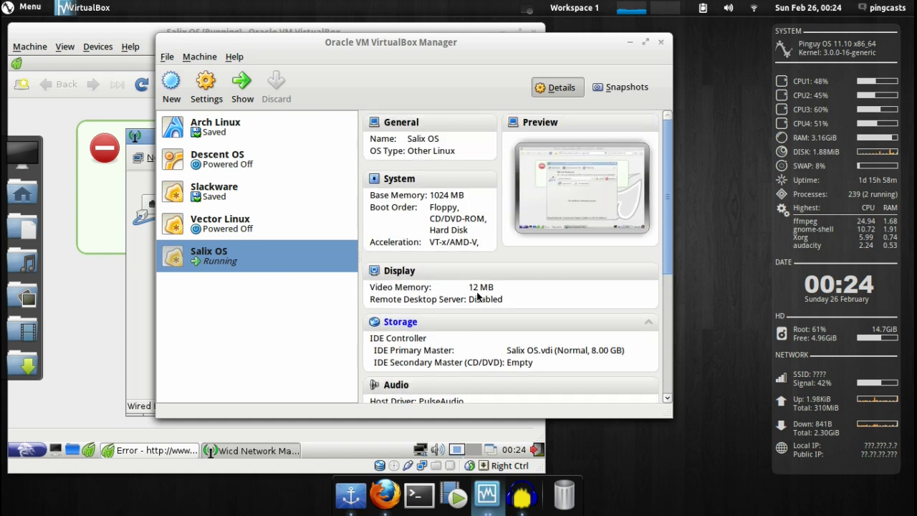
{"action": "scroll", "coordinate": [457, 266], "scroll_direction": "down", "scroll_amount": 2}
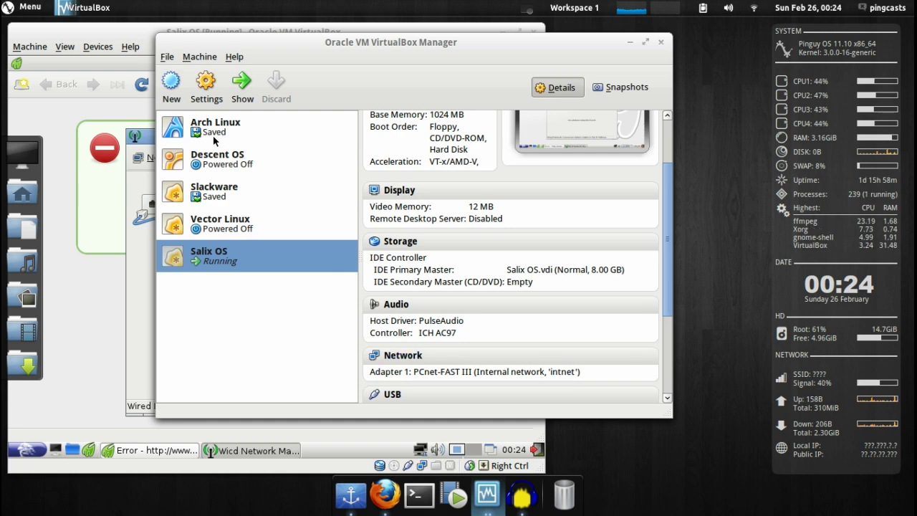
Check the adapter's internal network names in Settings > Network, then cancel and close the Manager.
{"action": "left_click", "coordinate": [205, 92]}
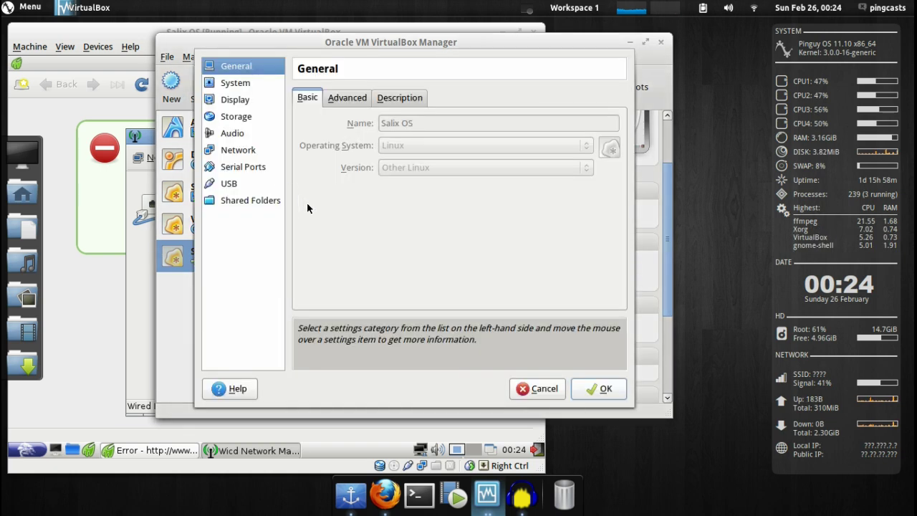
{"action": "left_click", "coordinate": [221, 151]}
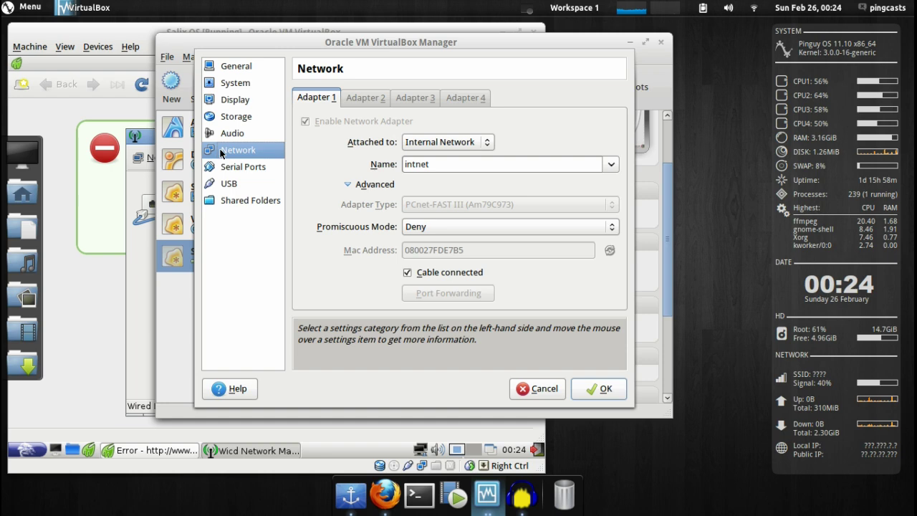
{"action": "left_click", "coordinate": [609, 160]}
{"action": "left_click", "coordinate": [608, 160]}
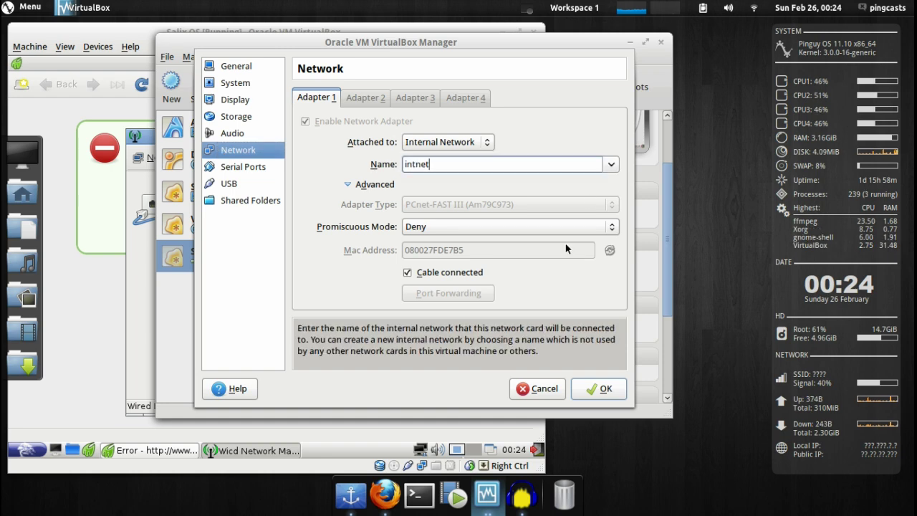
{"action": "left_click", "coordinate": [549, 389]}
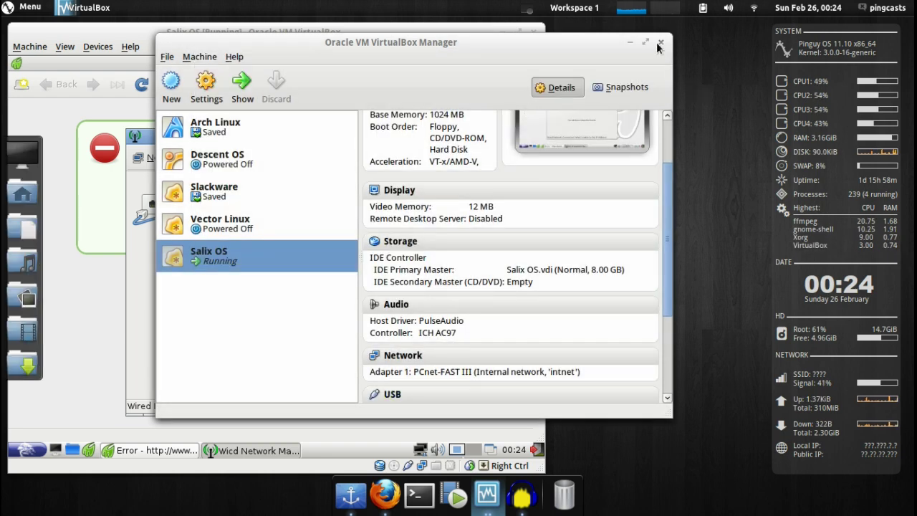
{"action": "left_click", "coordinate": [659, 43]}
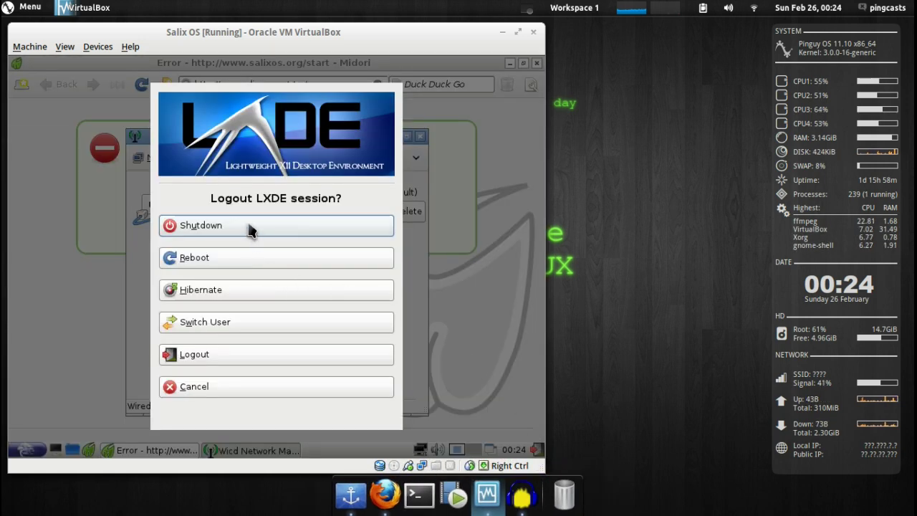
Shut down the guest and switch Adapter 1 to Bridged Adapter on wlan0.
{"action": "left_click", "coordinate": [251, 228]}
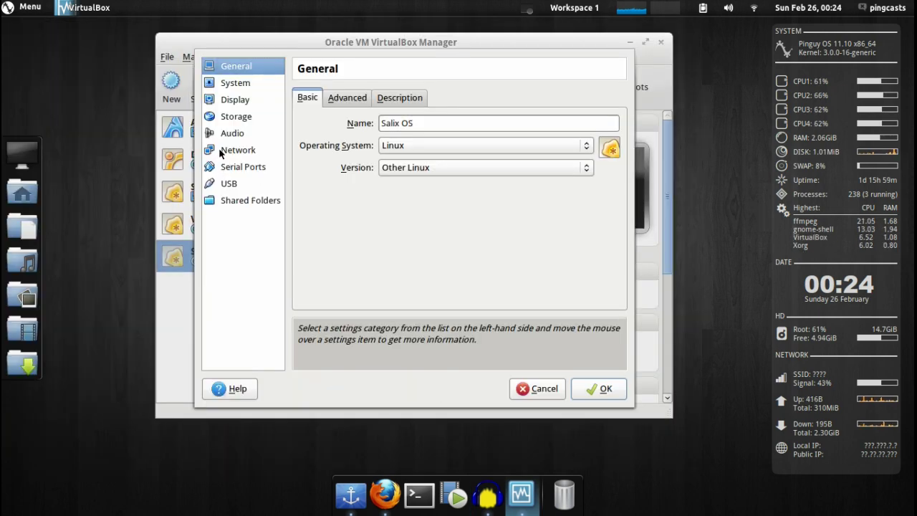
{"action": "left_click", "coordinate": [221, 151]}
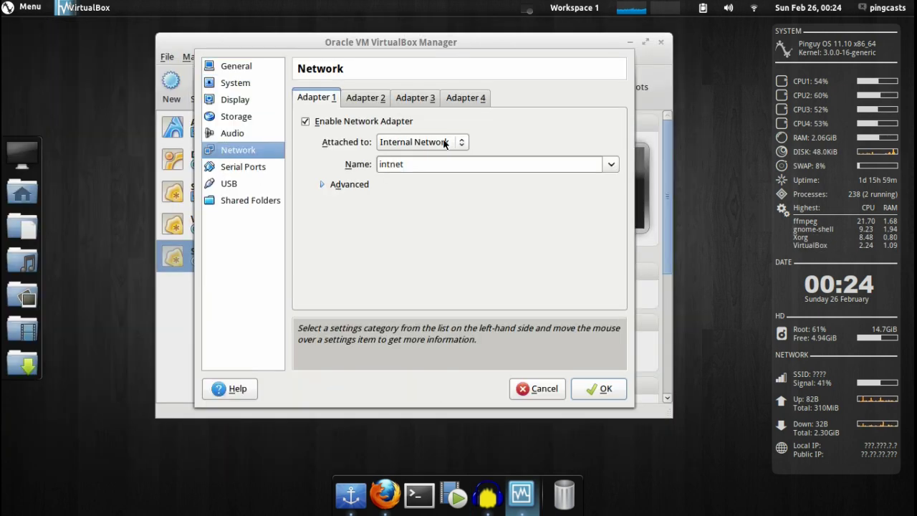
{"action": "left_click", "coordinate": [456, 142]}
{"action": "left_click", "coordinate": [447, 125]}
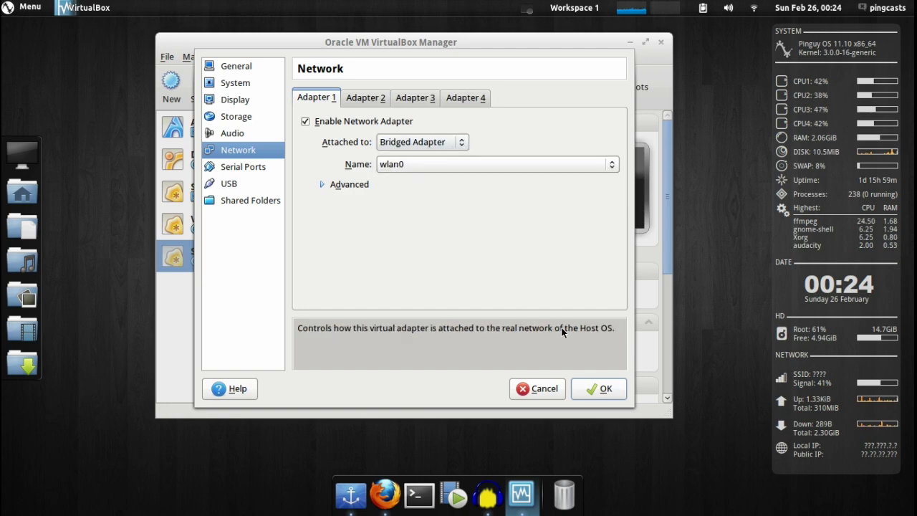
{"action": "left_click", "coordinate": [604, 392]}
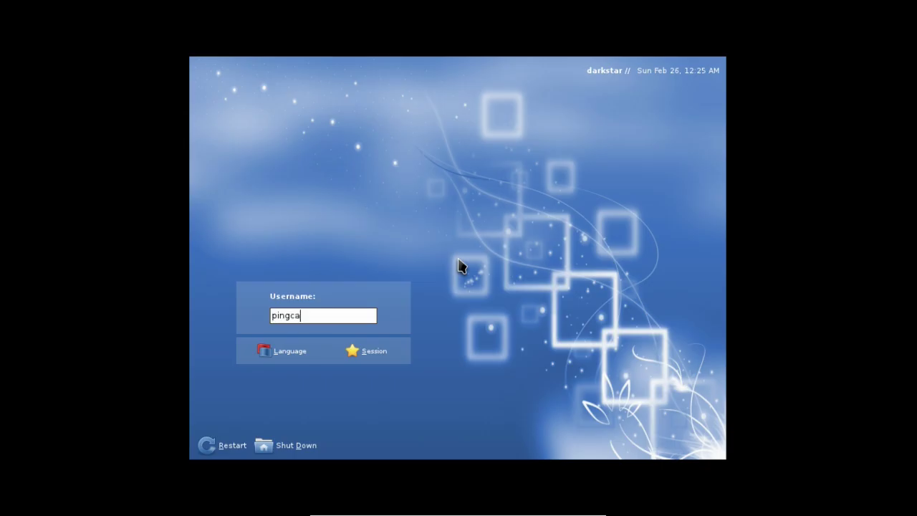
Log back into Salix OS with the user's credentials and open Wicd again.
{"action": "type", "text": "pingca"}
{"action": "key", "text": "Return"}
{"action": "key", "text": "Return"}
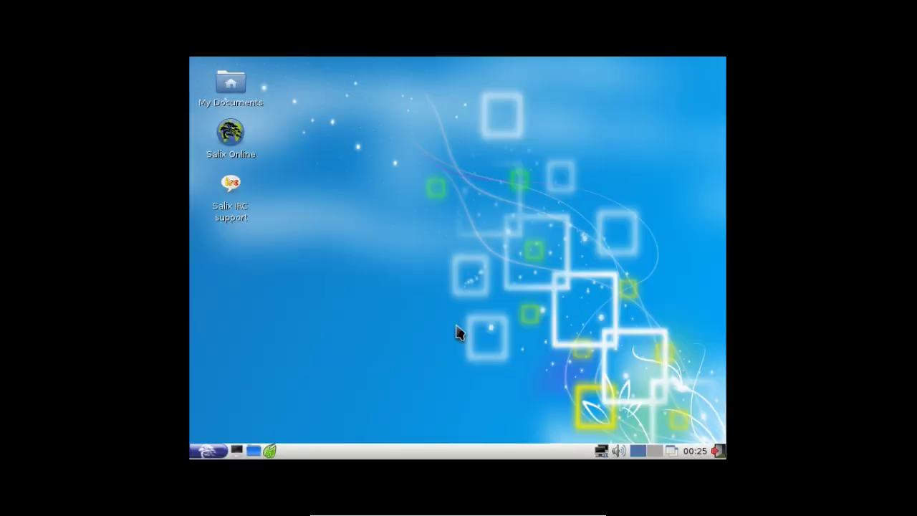
{"action": "left_click", "coordinate": [605, 451]}
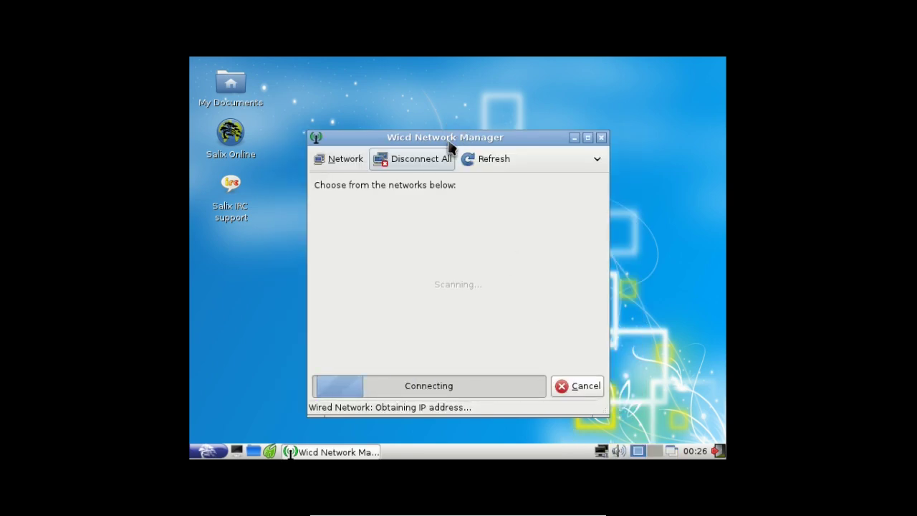
Reposition Wicd while the wired connection obtains 192.168.0.20, then close it.
{"action": "left_click_drag", "start_coordinate": [450, 139], "coordinate": [465, 114]}
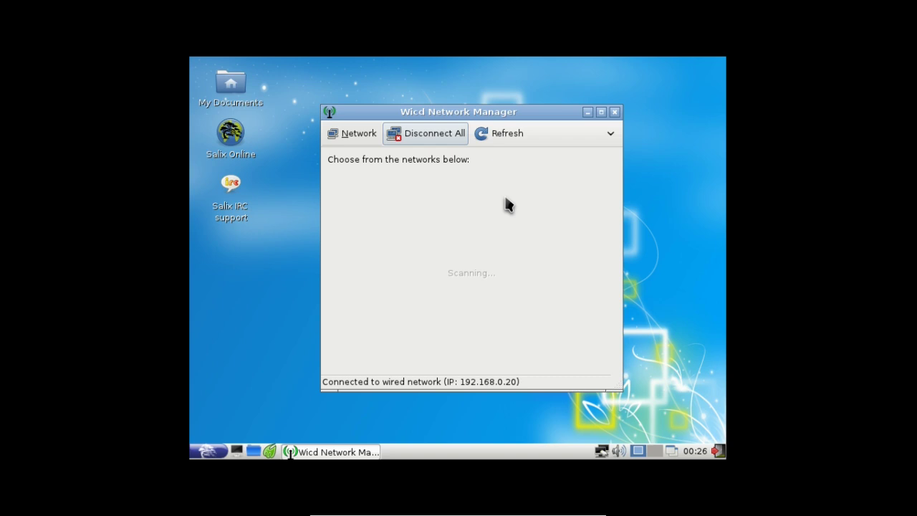
{"action": "left_click_drag", "start_coordinate": [466, 116], "coordinate": [468, 116]}
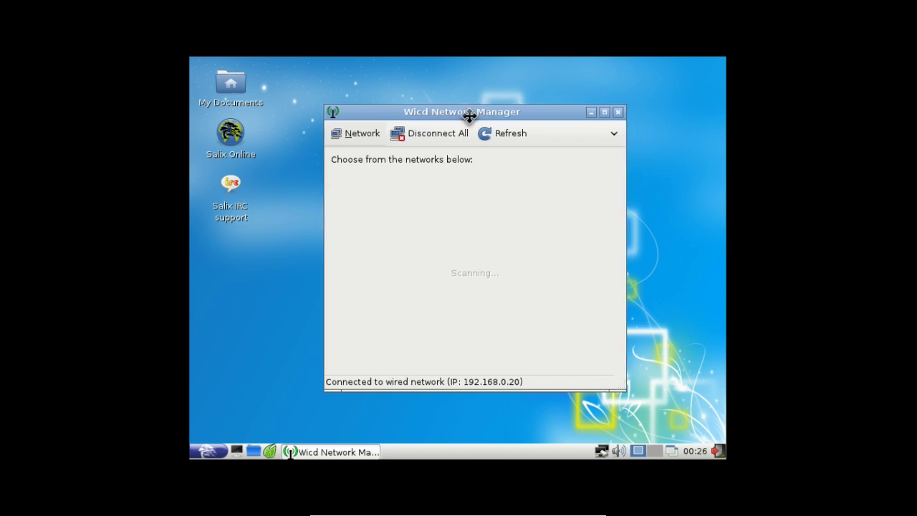
{"action": "left_click", "coordinate": [618, 113]}
{"action": "left_click", "coordinate": [236, 452]}
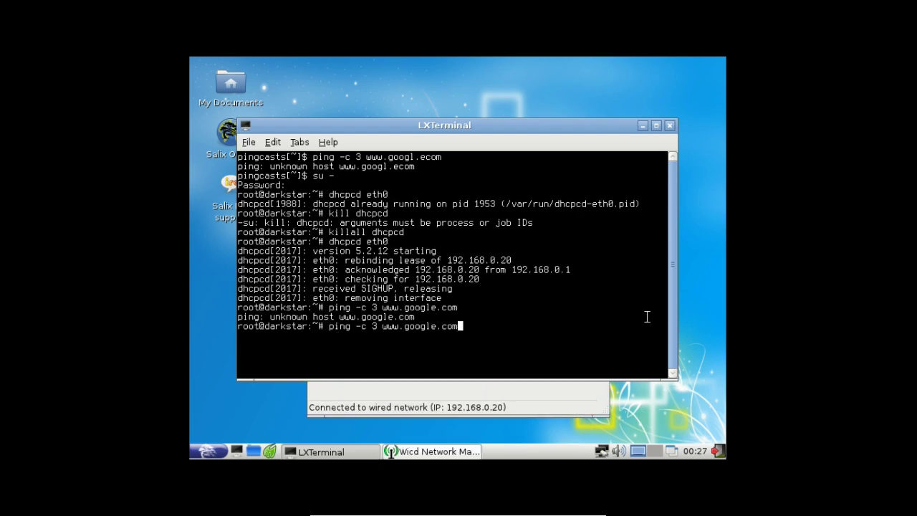
{"action": "key", "text": "Return"}
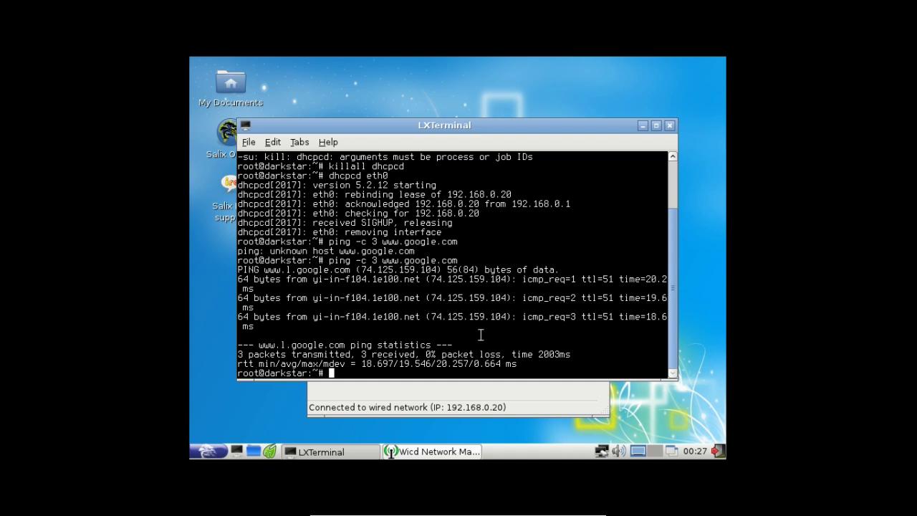
{"action": "type", "text": "exit"}
{"action": "key", "text": "Return"}
{"action": "type", "text": "e"}
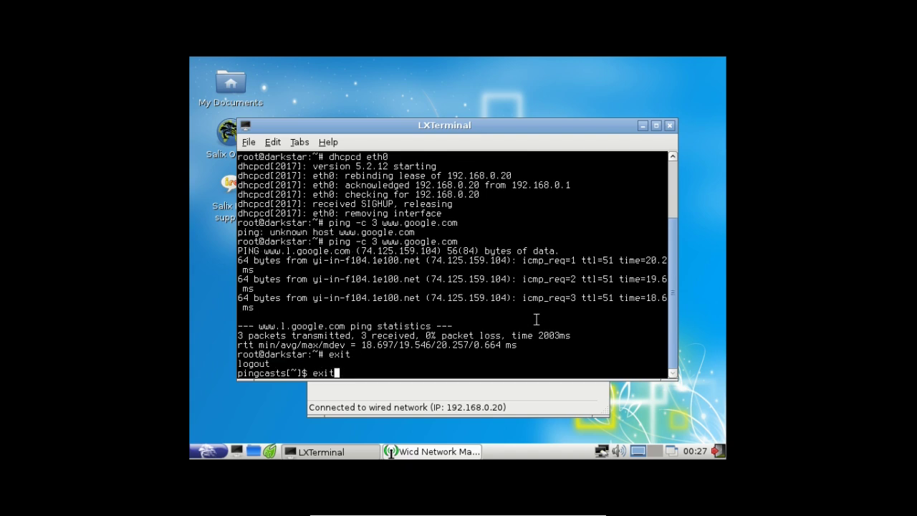
{"action": "type", "text": "xit"}
{"action": "key", "text": "Return"}
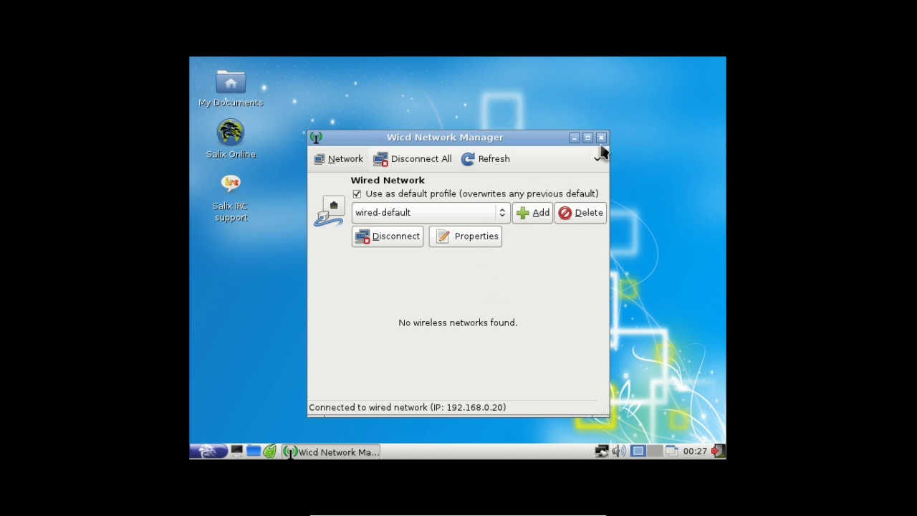
Open the Salix IRC support freenode Web IRC page for #salix in Midori, review it, and close it.
{"action": "left_click", "coordinate": [602, 137]}
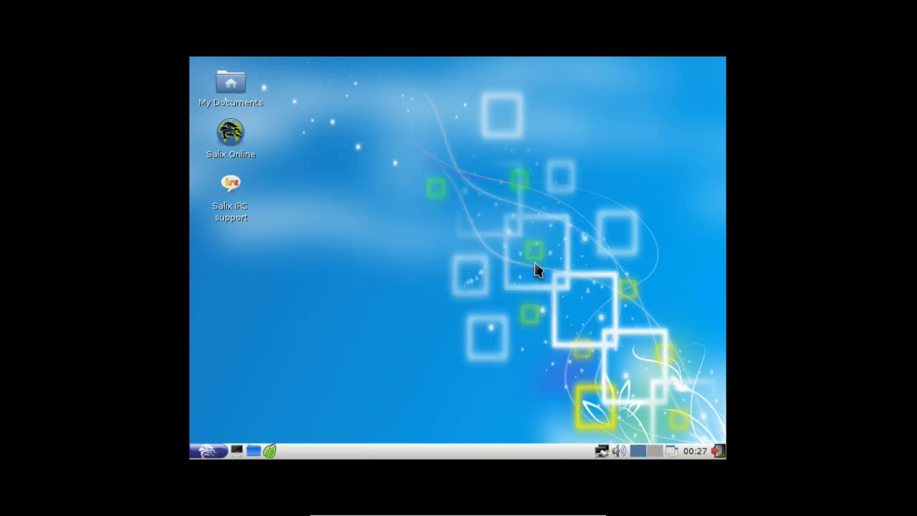
{"action": "double_click", "coordinate": [231, 194]}
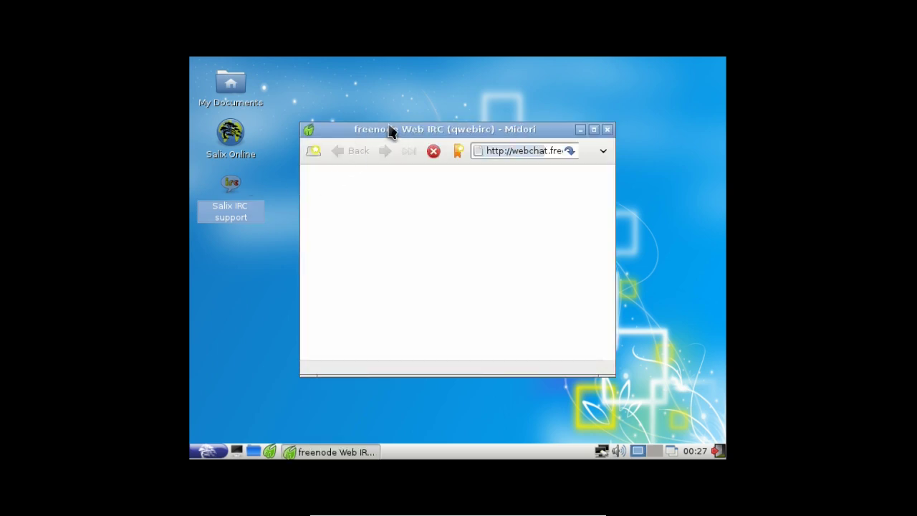
{"action": "left_click_drag", "start_coordinate": [394, 131], "coordinate": [398, 117]}
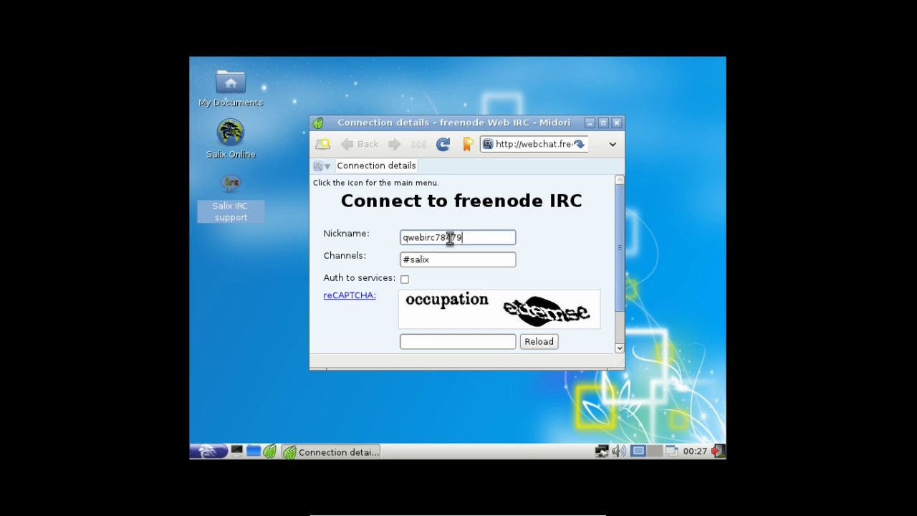
{"action": "scroll", "coordinate": [399, 307], "scroll_direction": "down", "scroll_amount": 2}
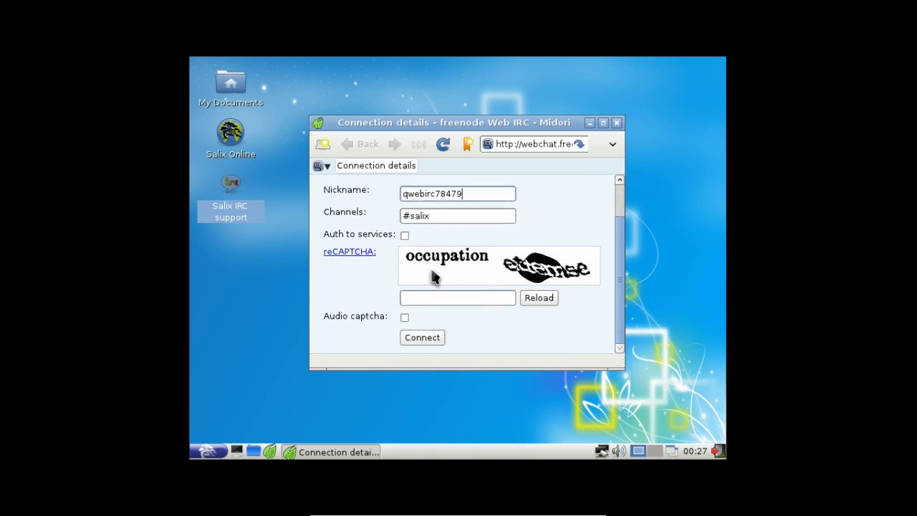
{"action": "left_click", "coordinate": [616, 123]}
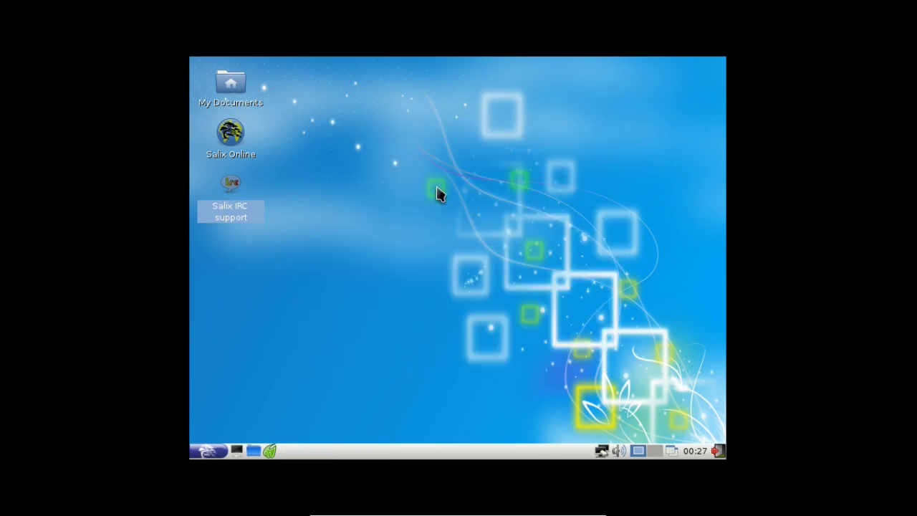
{"action": "double_click", "coordinate": [235, 153]}
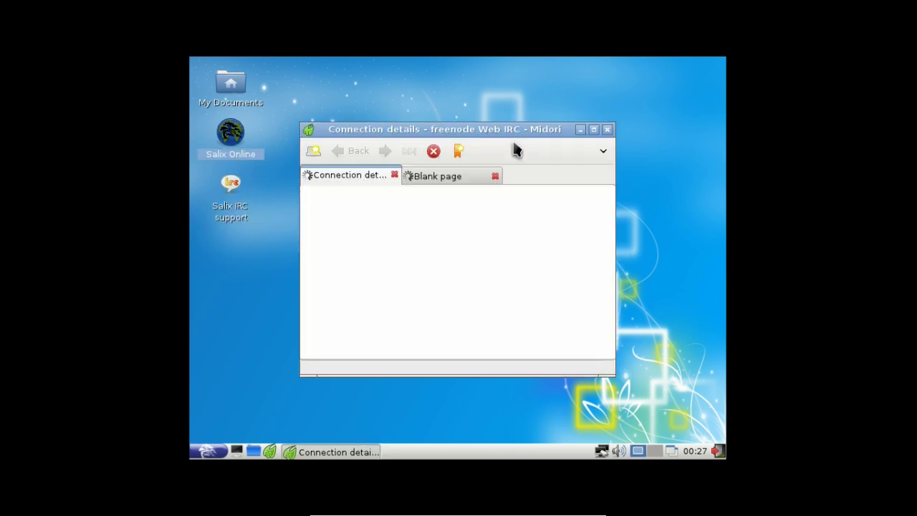
{"action": "double_click", "coordinate": [502, 131]}
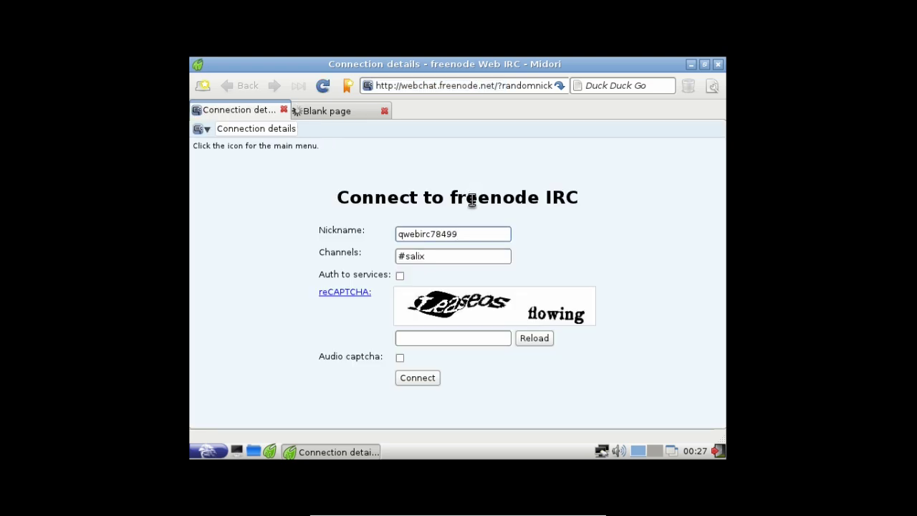
{"action": "left_click", "coordinate": [349, 116]}
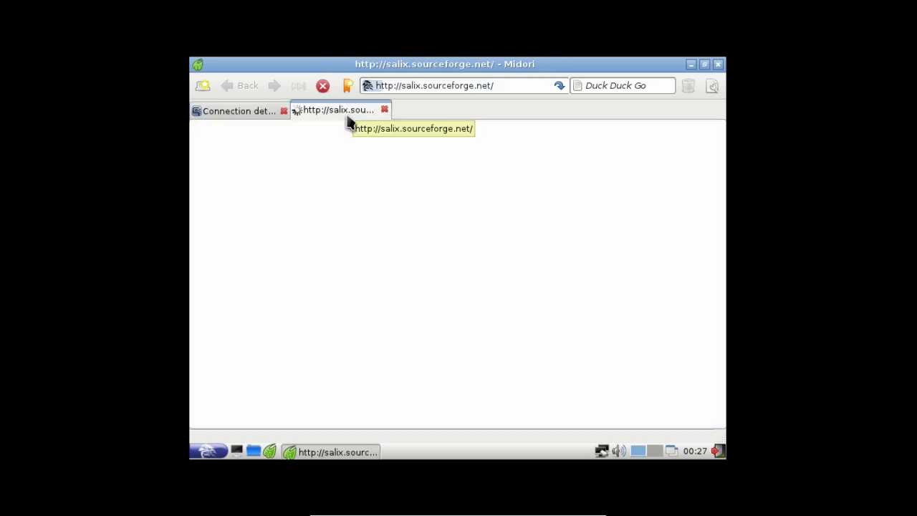
{"action": "left_click", "coordinate": [242, 116]}
{"action": "left_click", "coordinate": [334, 112]}
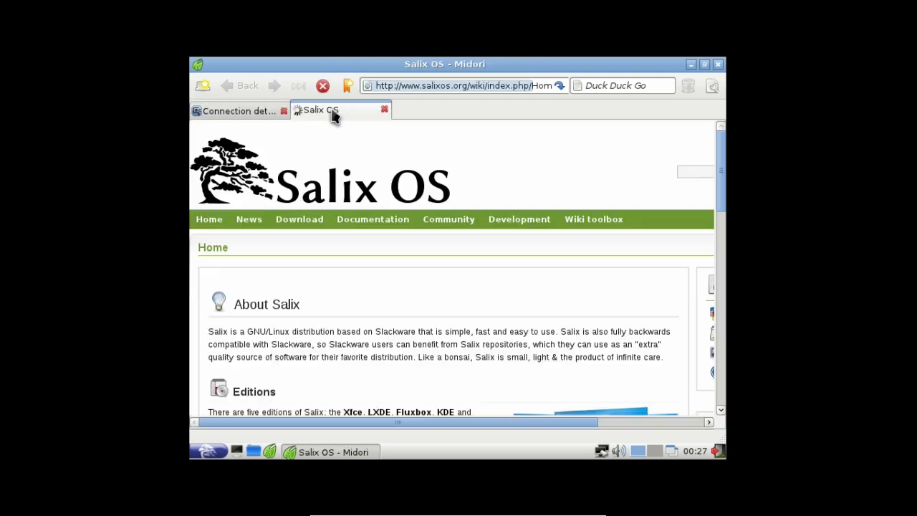
{"action": "scroll", "coordinate": [314, 265], "scroll_direction": "down", "scroll_amount": 10}
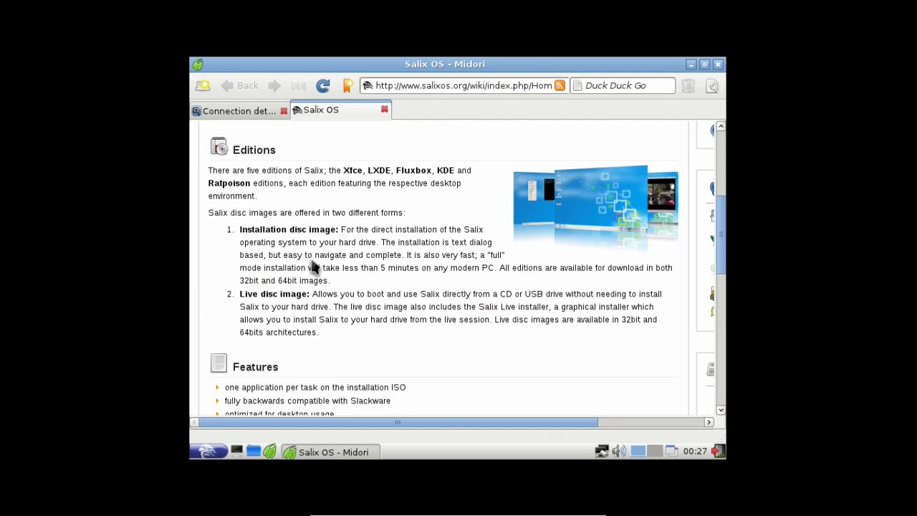
{"action": "left_click", "coordinate": [718, 65]}
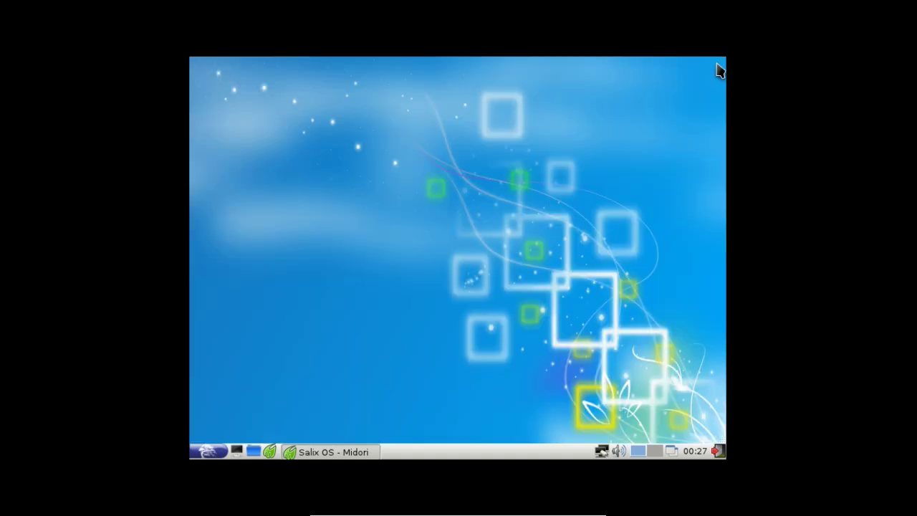
View the home folder and its Desktop folder in PCManFM, then close it.
{"action": "double_click", "coordinate": [243, 90]}
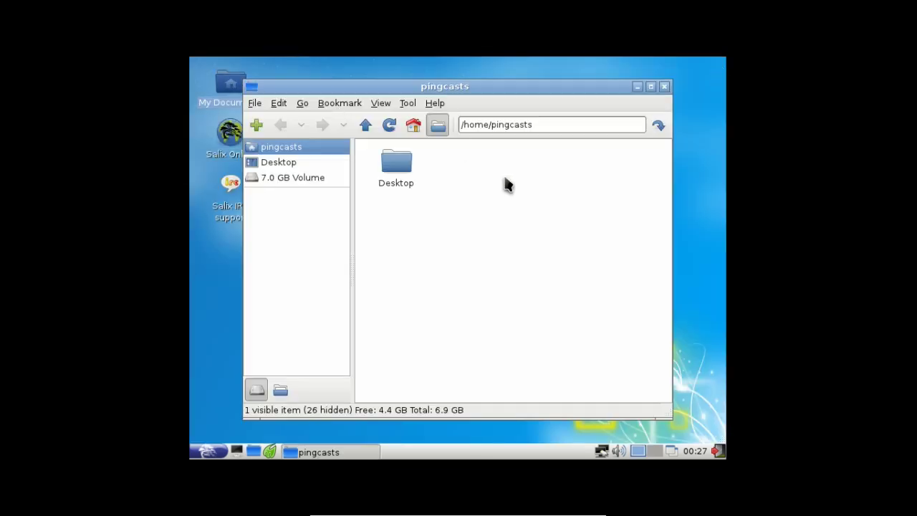
{"action": "mouse_move", "coordinate": [416, 89]}
{"action": "left_mouse_down"}
{"action": "mouse_move", "coordinate": [440, 71]}
{"action": "mouse_move", "coordinate": [415, 93]}
{"action": "left_mouse_up"}
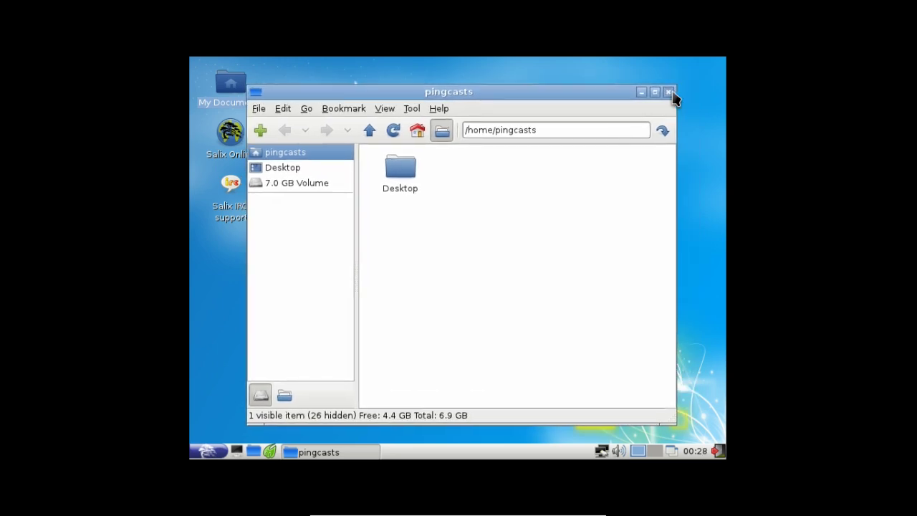
{"action": "left_click", "coordinate": [669, 92]}
{"action": "left_click", "coordinate": [208, 450]}
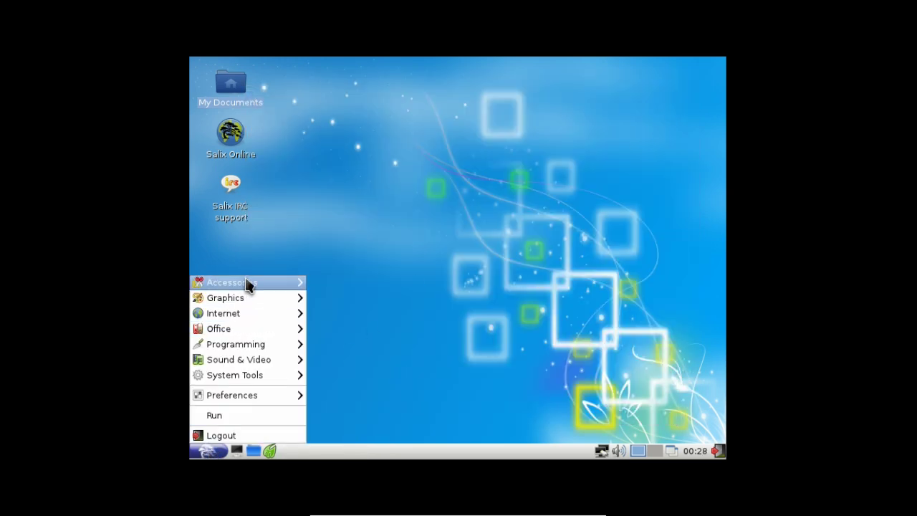
Launch GNU Privacy Assistant, choose Do it later for the private key, and close the Keyring Editor.
{"action": "mouse_move", "coordinate": [252, 286]}
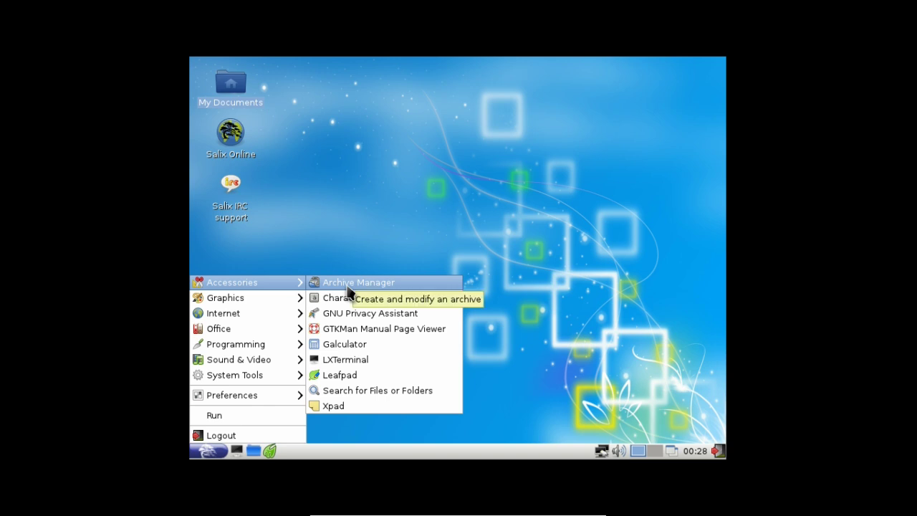
{"action": "left_click", "coordinate": [399, 318]}
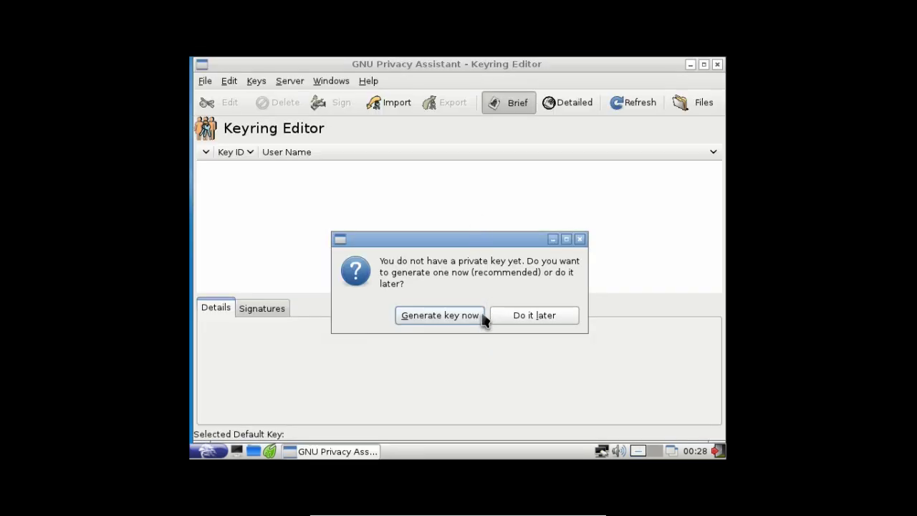
{"action": "left_click", "coordinate": [511, 314]}
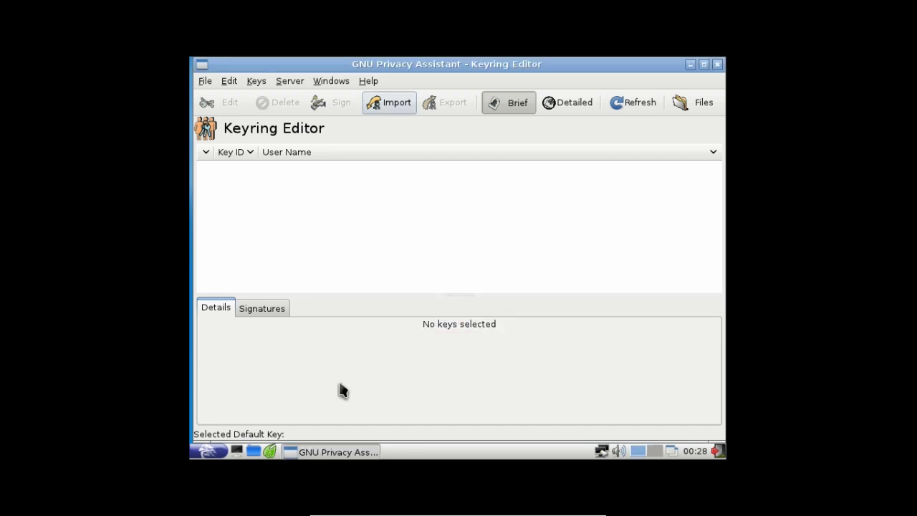
{"action": "left_click", "coordinate": [716, 64]}
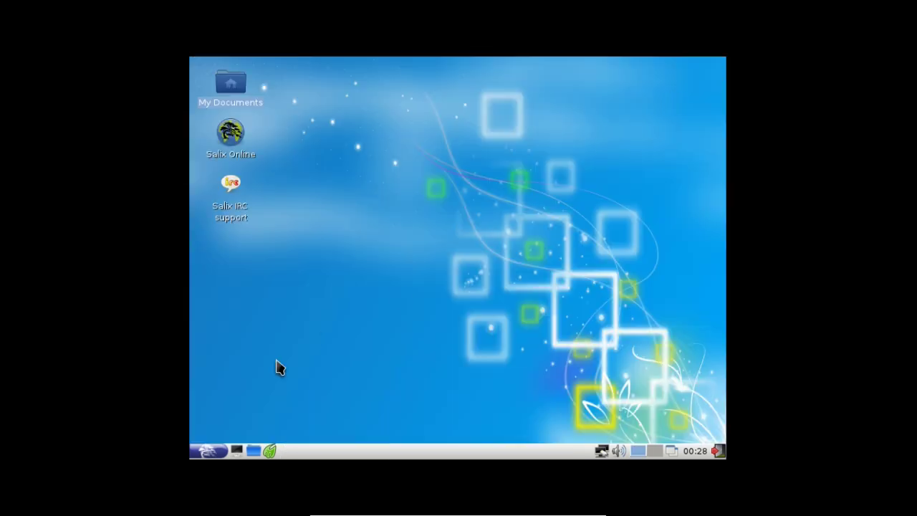
Launch Galculator from Accessories and move its window higher on the desktop.
{"action": "left_click", "coordinate": [209, 450]}
{"action": "mouse_move", "coordinate": [266, 300]}
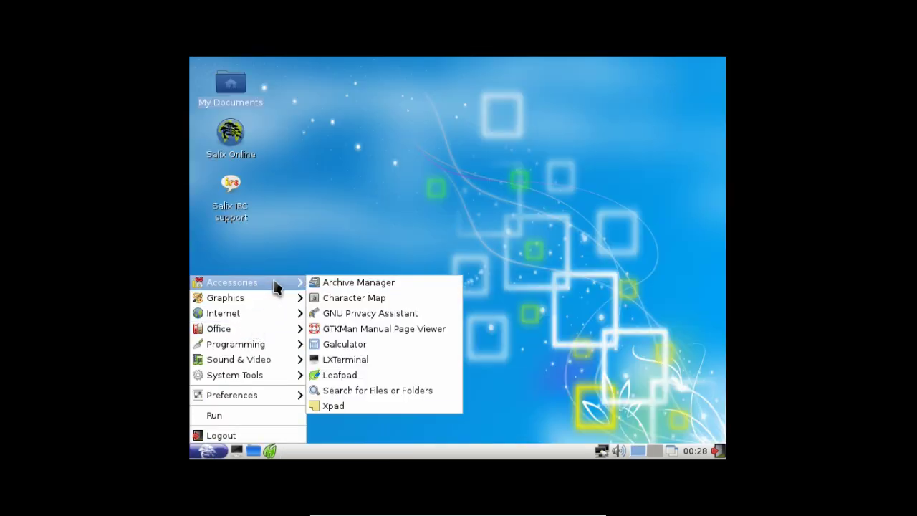
{"action": "left_click", "coordinate": [375, 351]}
{"action": "left_click_drag", "start_coordinate": [442, 152], "coordinate": [428, 120]}
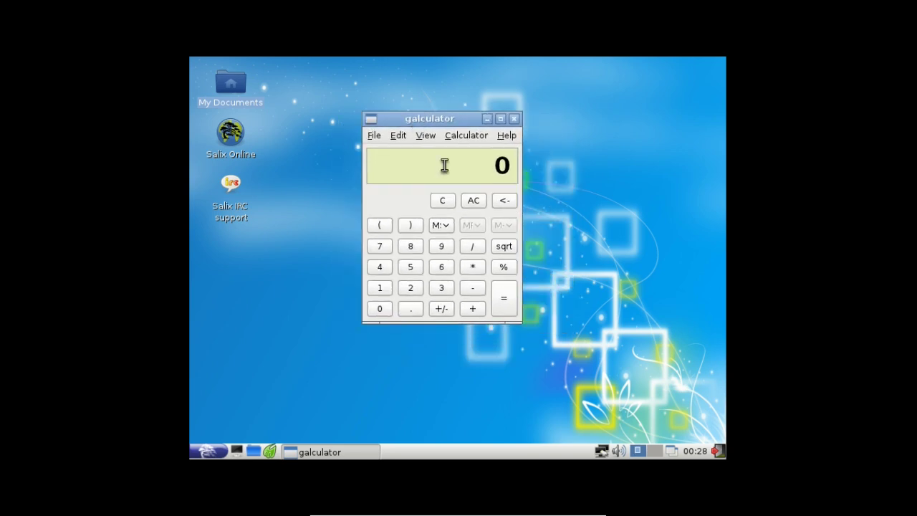